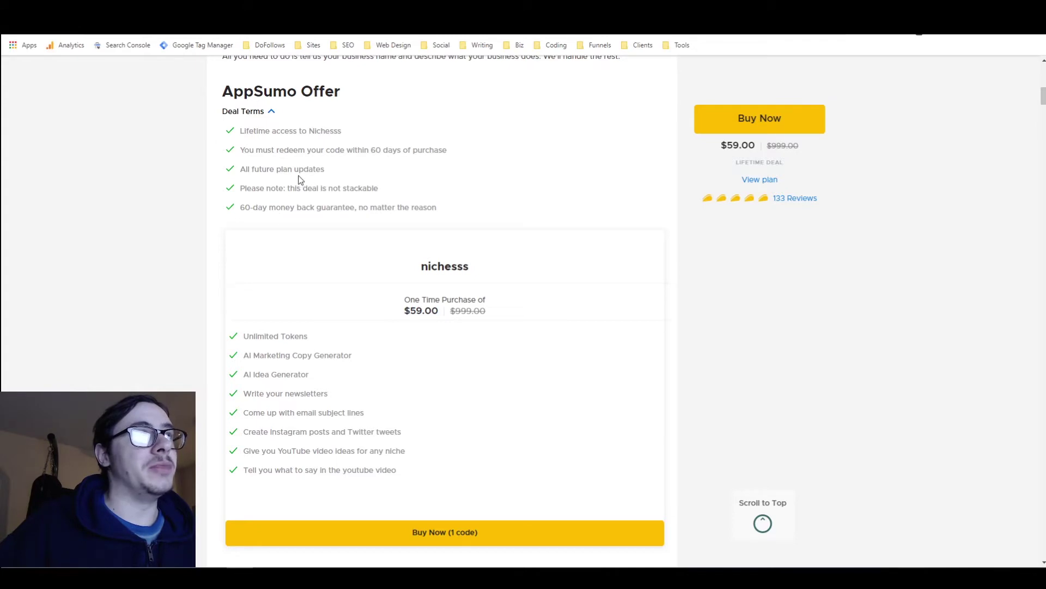
Skim the AppSumo Nichesss deal terms, then switch to the Nichesss dashboard tab.
scroll(292, 220, down, 2)
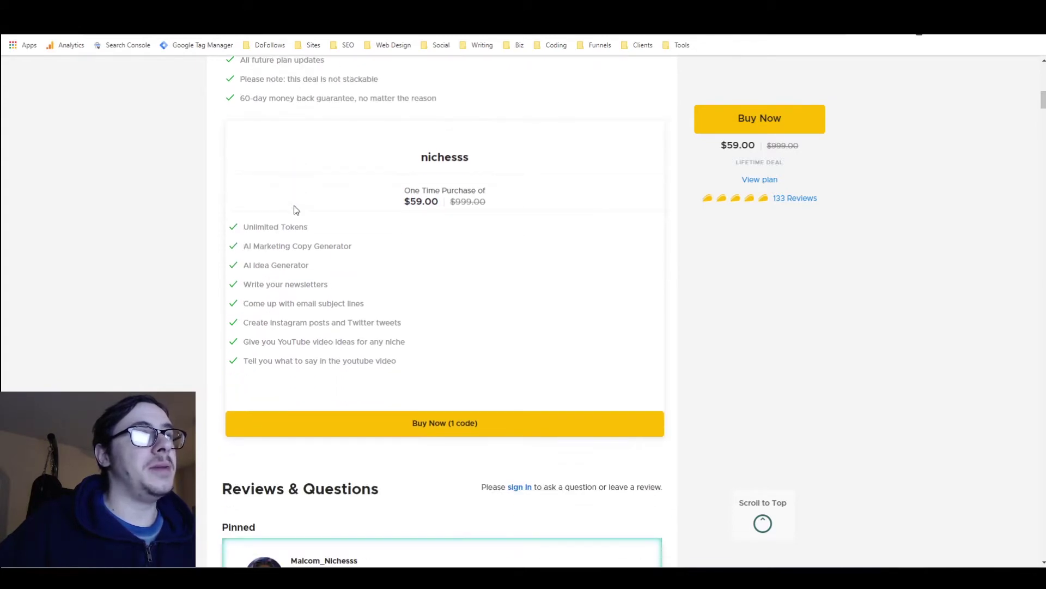
scroll(296, 211, up, 1)
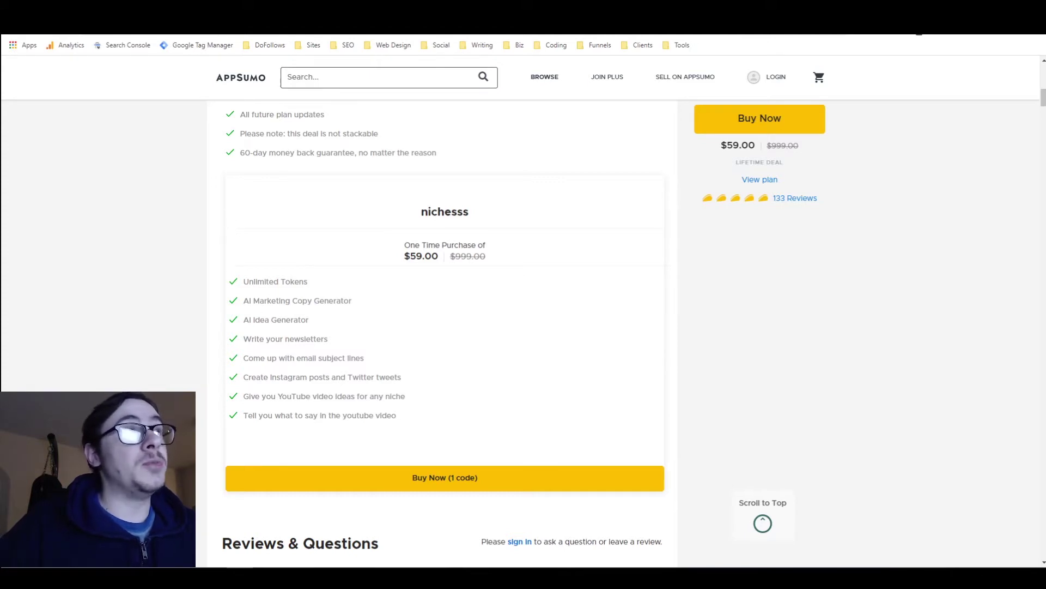
key(ctrl+Tab)
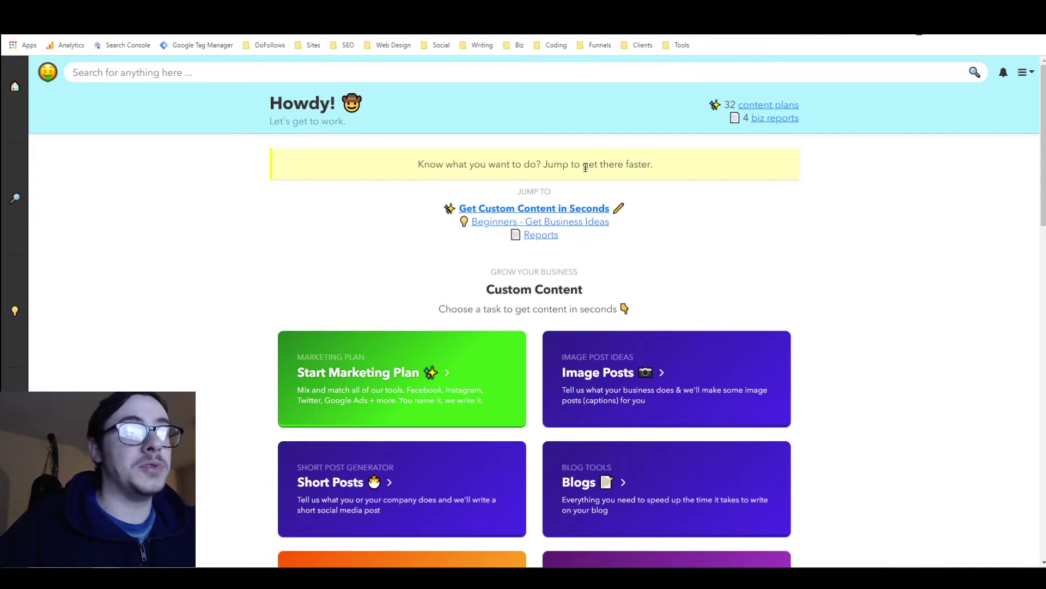
scroll(585, 167, down, 1)
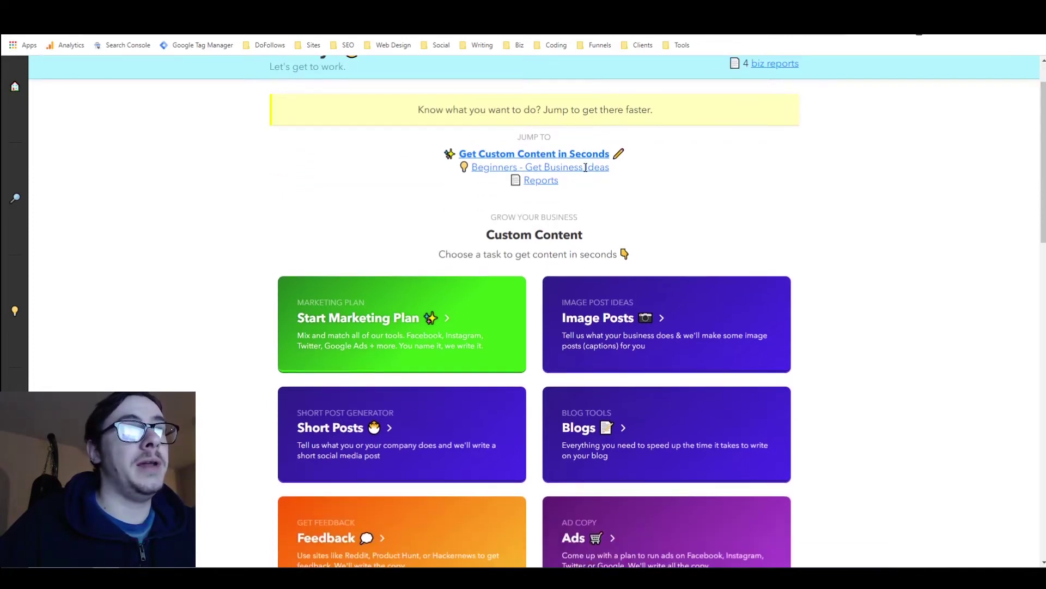
scroll(585, 167, down, 2)
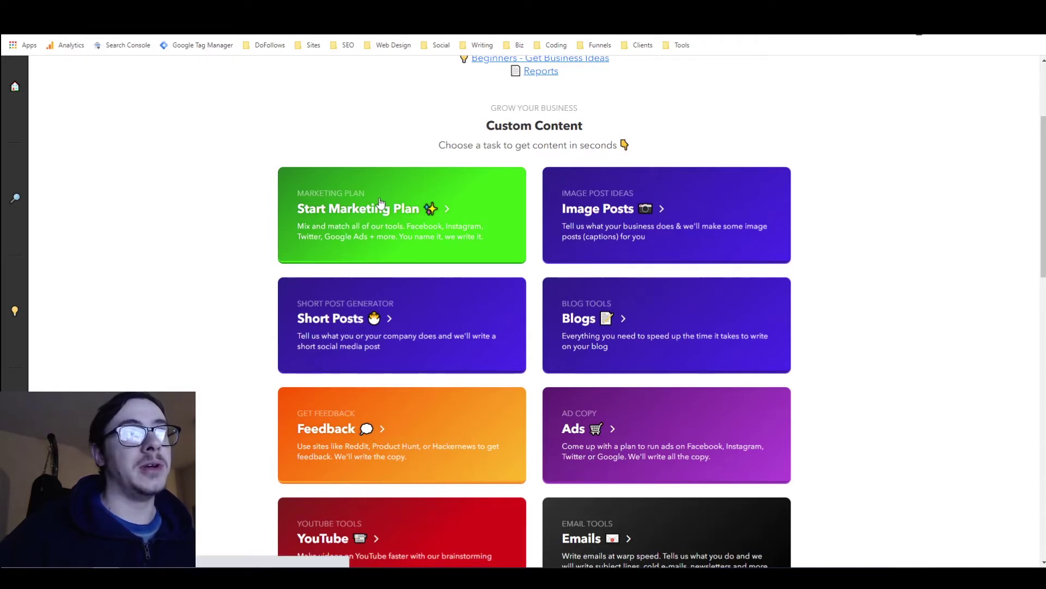
click(380, 203)
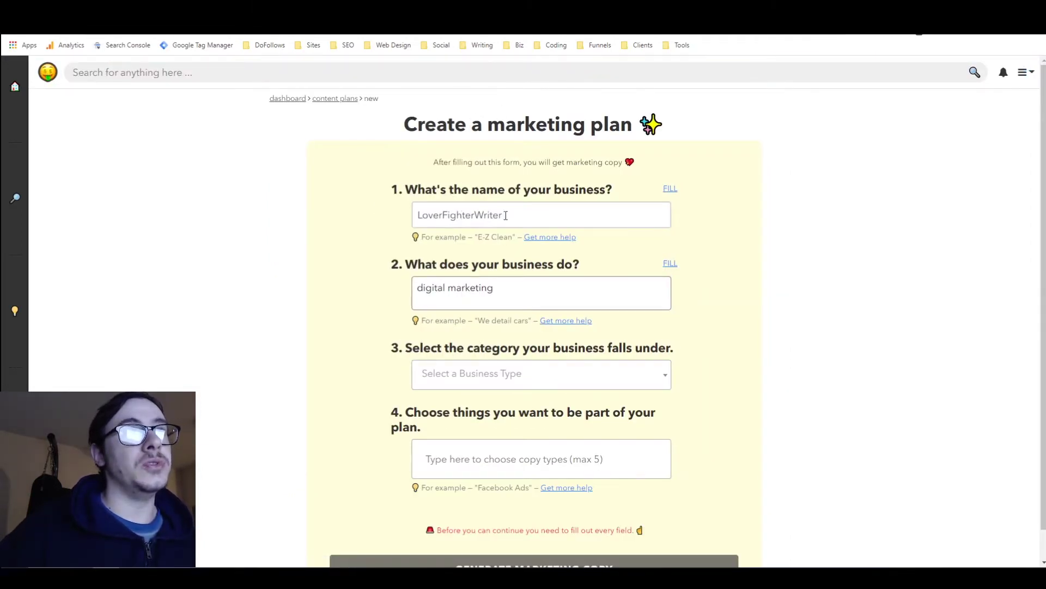
Start a LoverFighterWriter marketing plan with the business category set to Services.
click(552, 216)
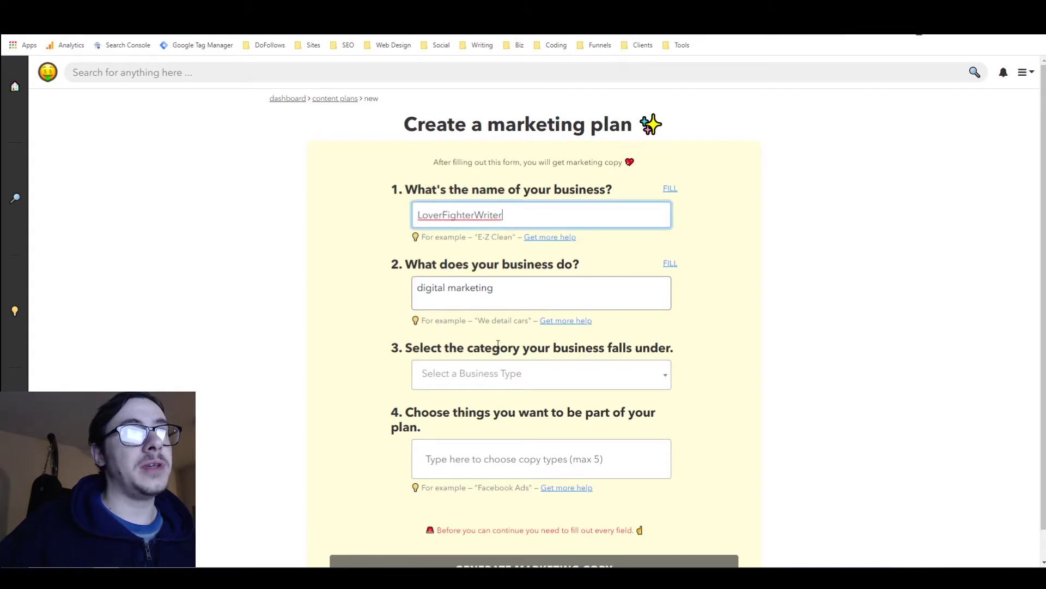
scroll(506, 355, down, 1)
click(496, 417)
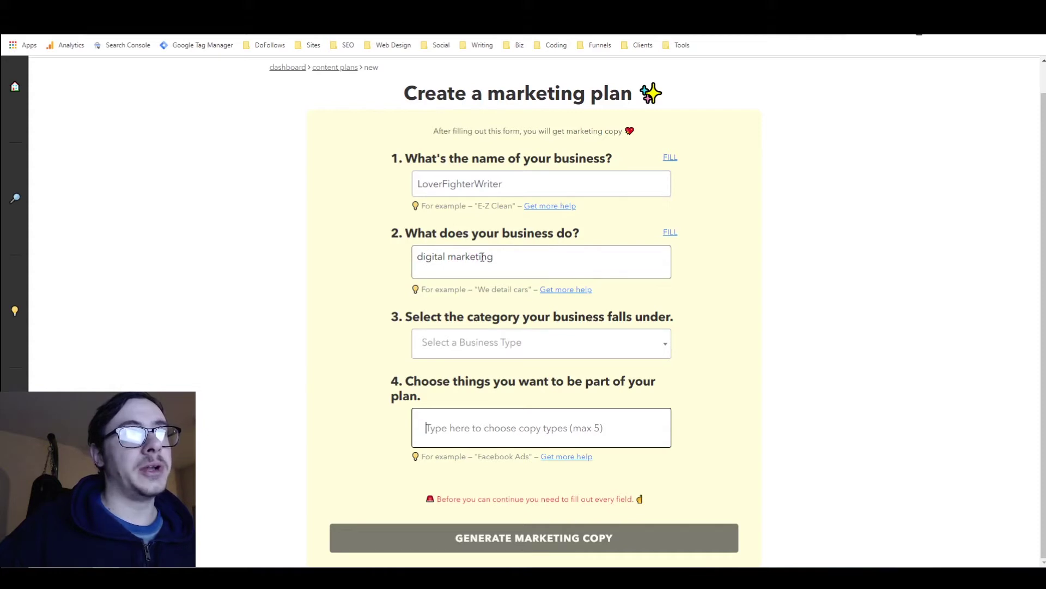
click(558, 350)
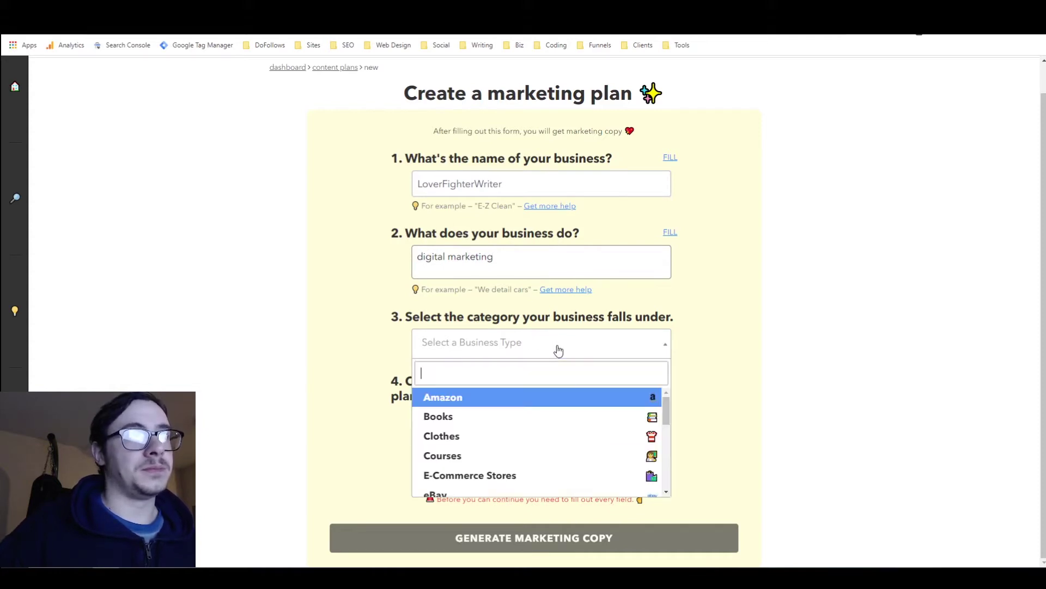
scroll(540, 409, down, 5)
scroll(523, 404, down, 1)
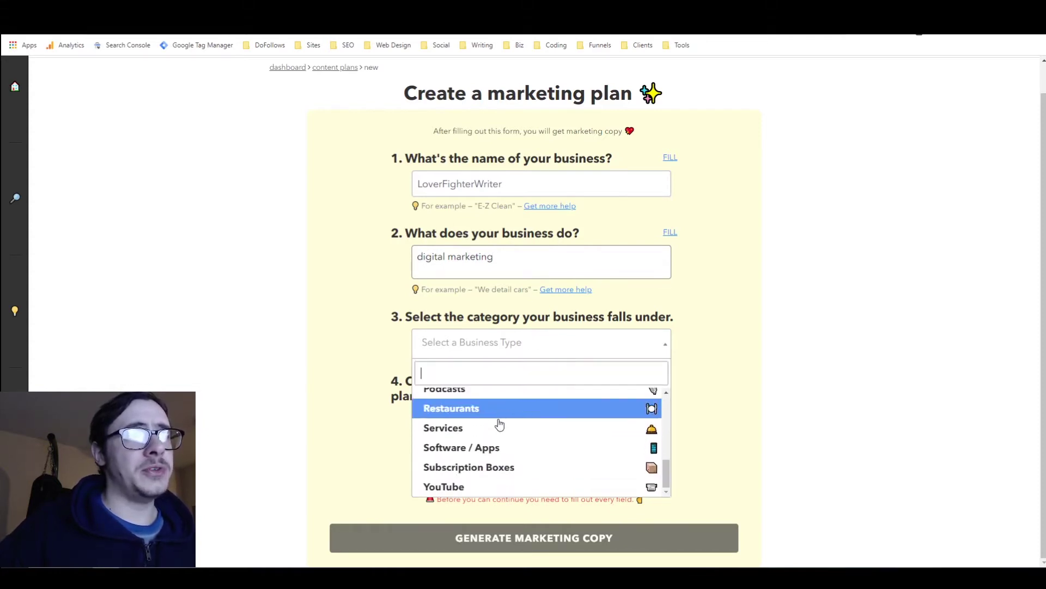
click(498, 424)
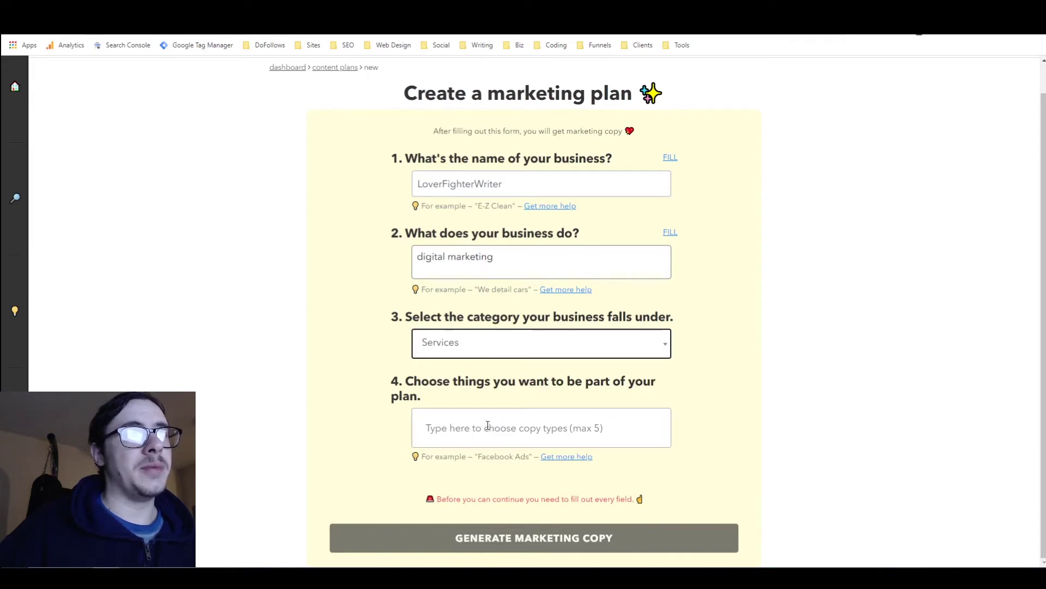
Add Blog Post Outline, Blog Post Intro and E-mail Subject (Fun) copy types.
click(488, 426)
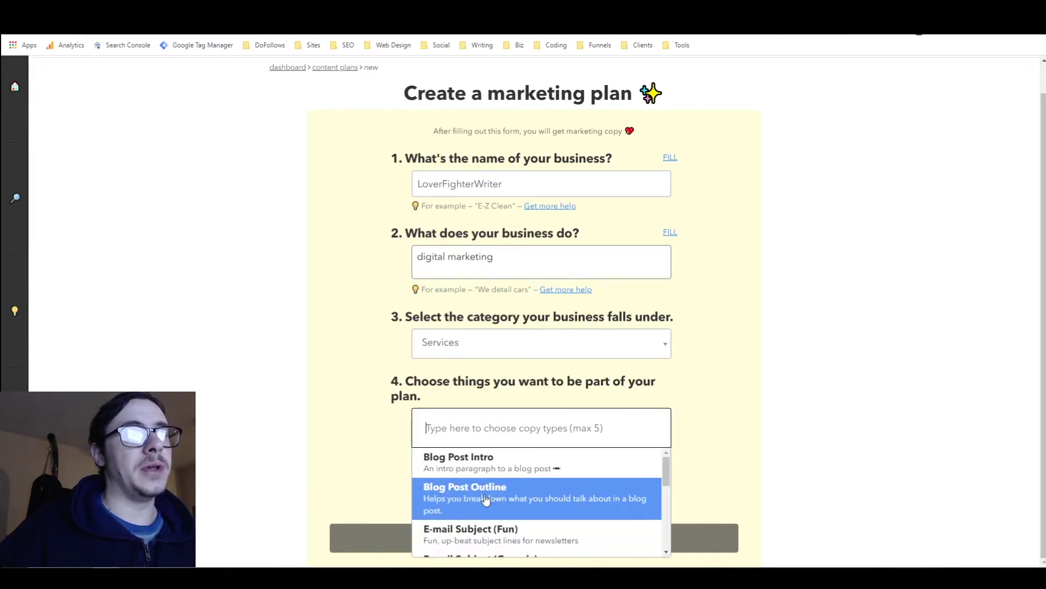
click(485, 493)
click(536, 434)
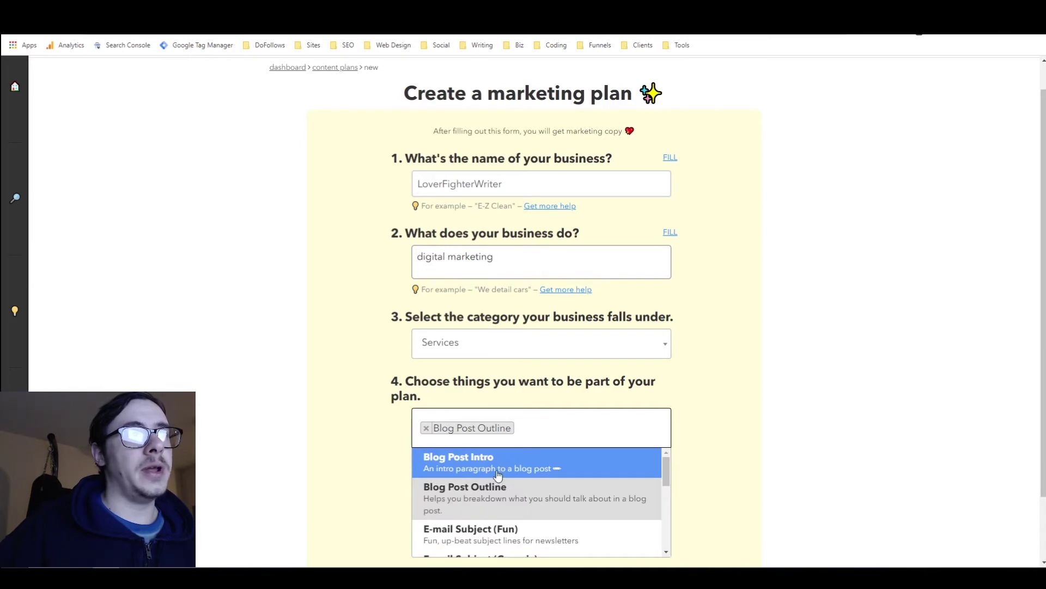
click(496, 469)
scroll(496, 470, down, 1)
click(527, 434)
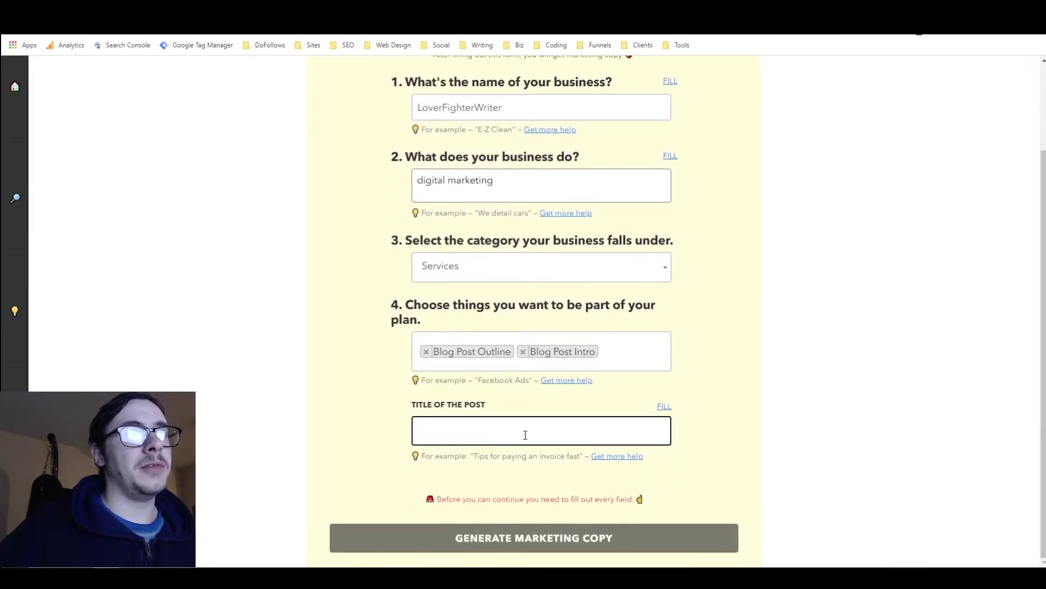
click(623, 350)
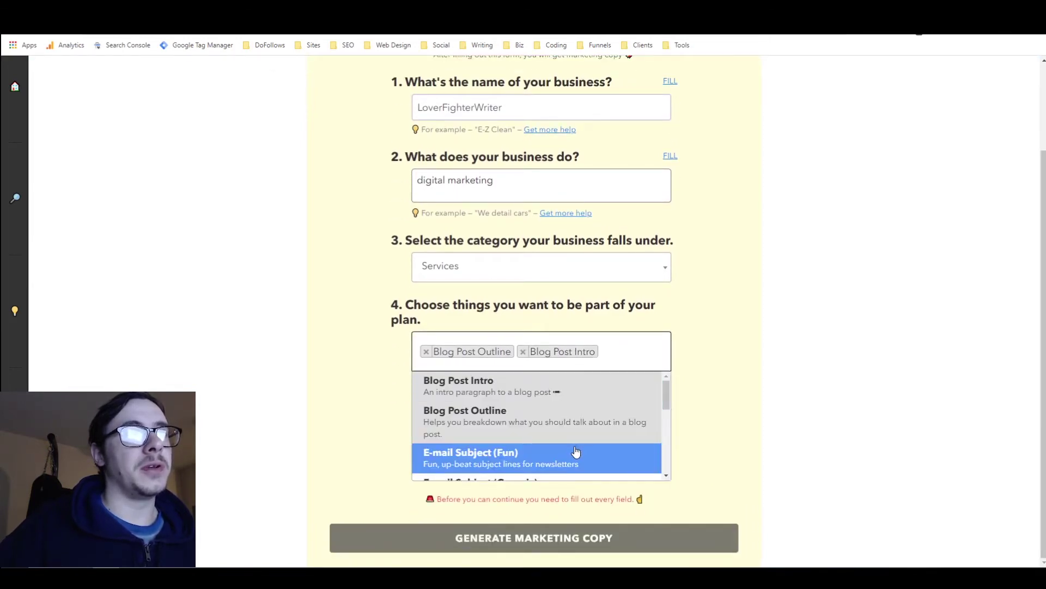
click(574, 455)
Add Facebook Ads and Hacker News as further copy types.
click(621, 367)
scroll(568, 427, down, 2)
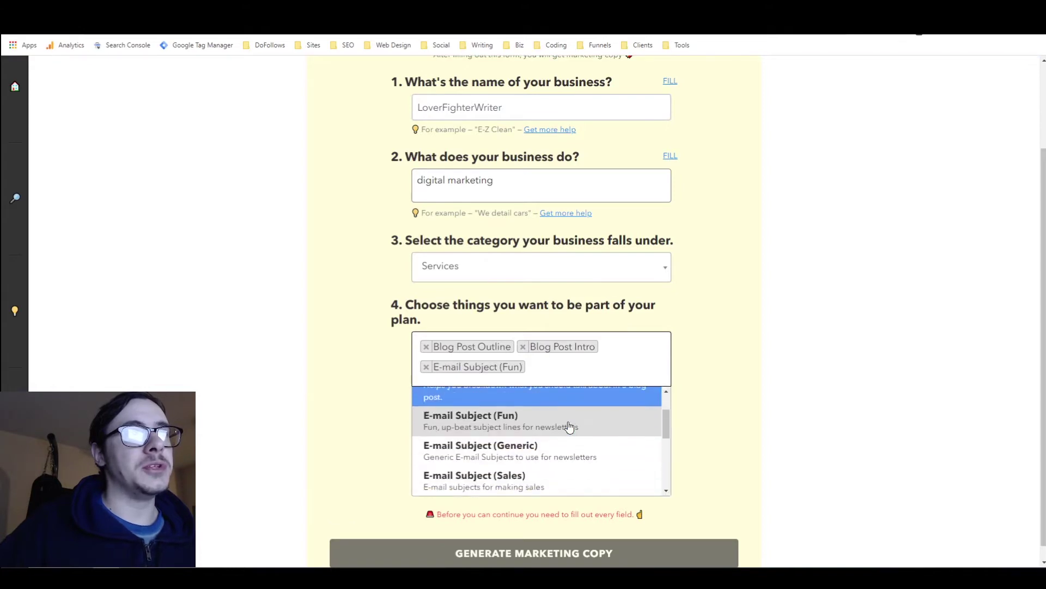
scroll(569, 427, down, 1)
scroll(569, 427, down, 2)
click(567, 430)
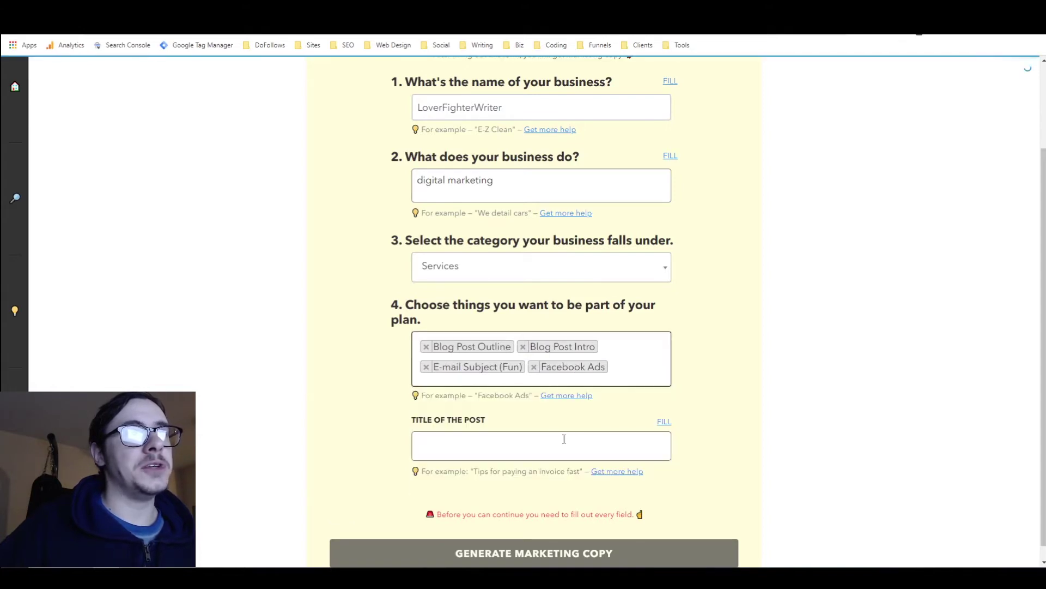
click(618, 370)
scroll(572, 436, down, 3)
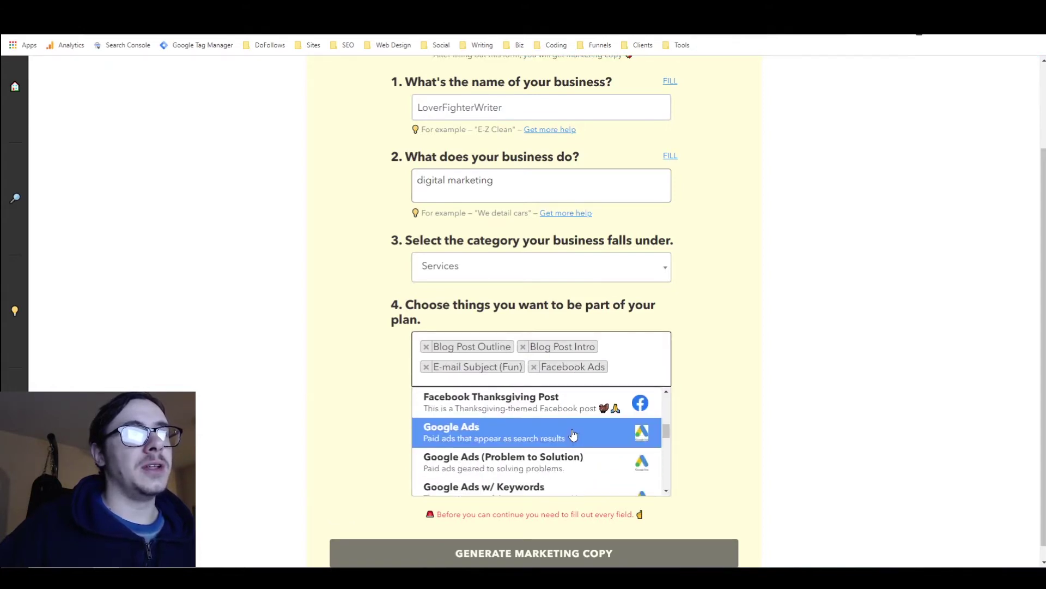
scroll(573, 435, down, 1)
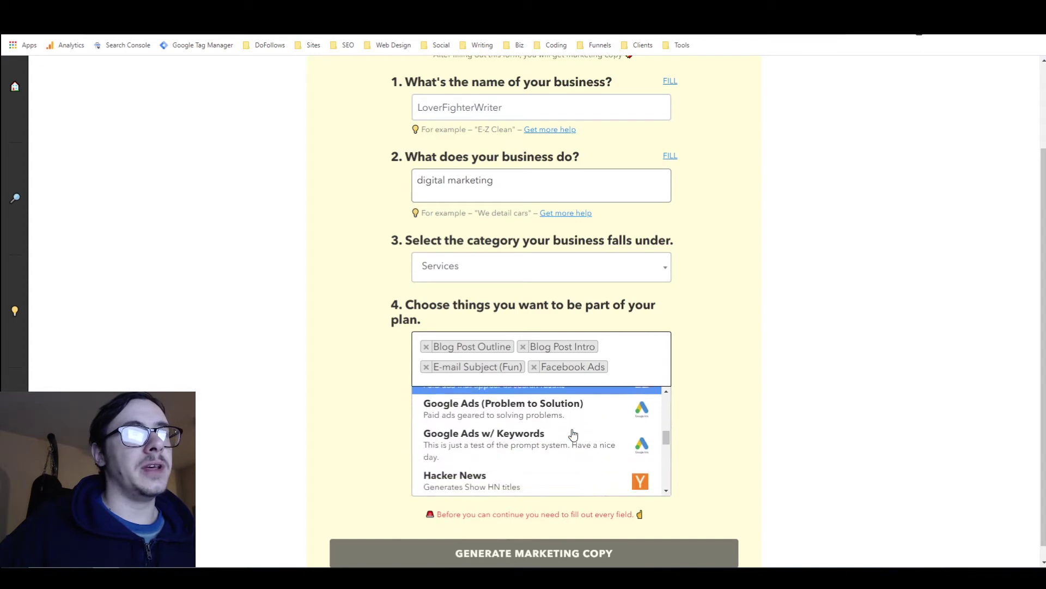
click(530, 477)
Title the post 'Best AI content writing tools' and generate the marketing plan.
click(516, 459)
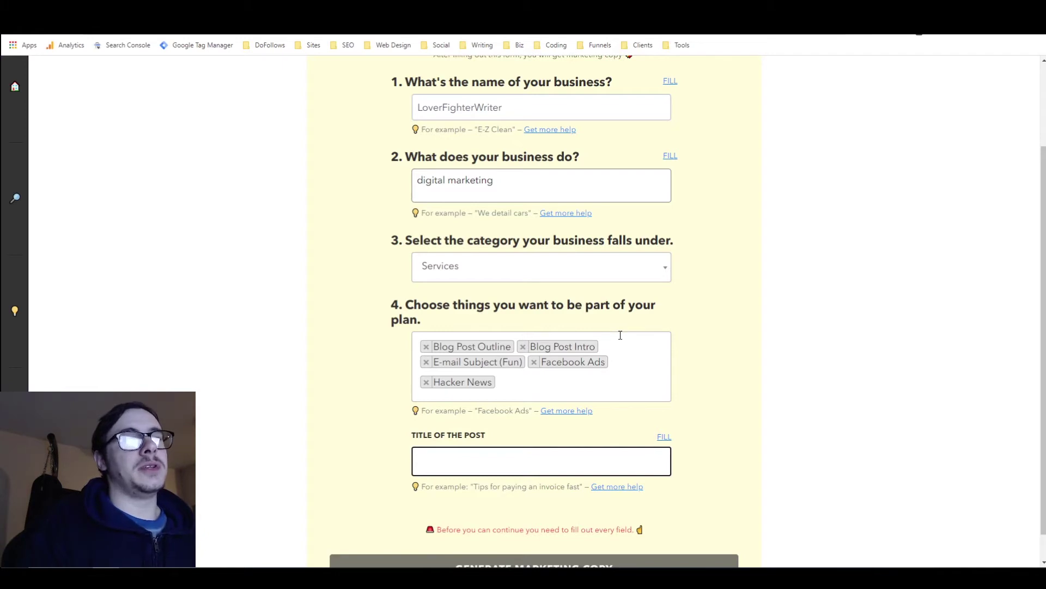
text(Best AI)
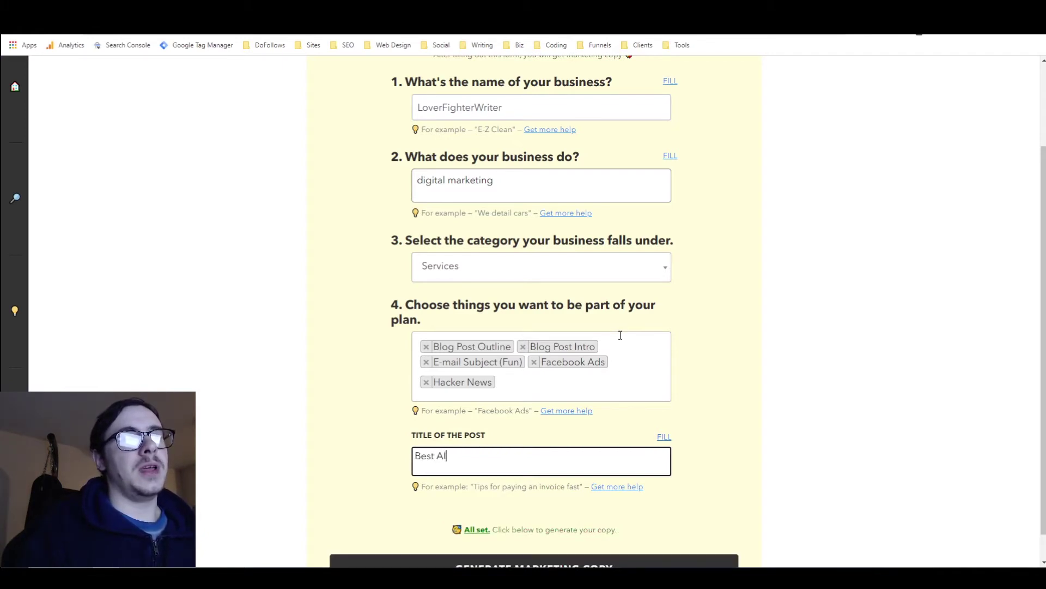
text(riting too)
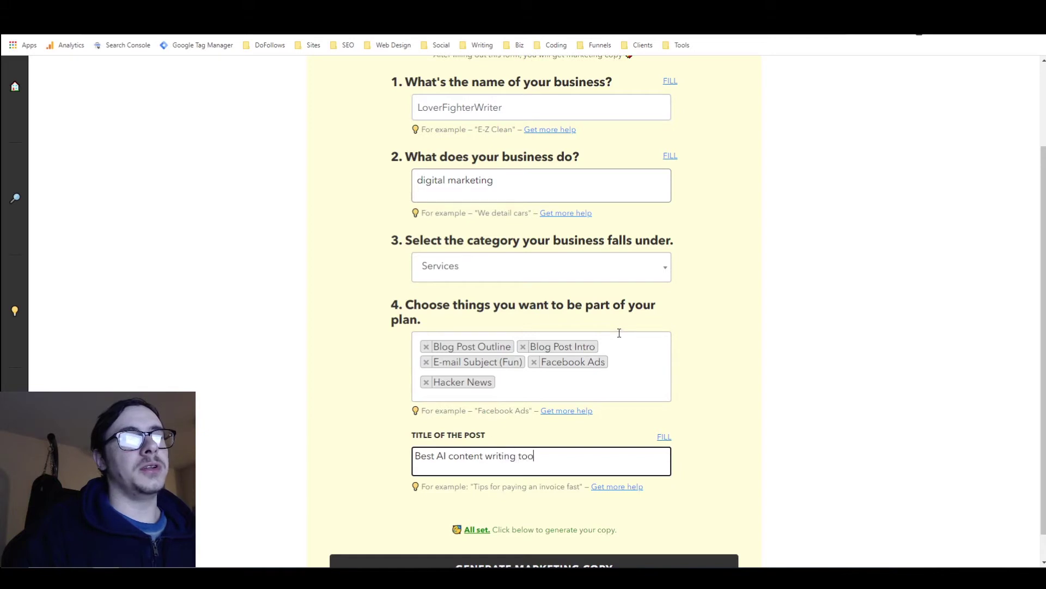
text(ls)
scroll(570, 293, down, 1)
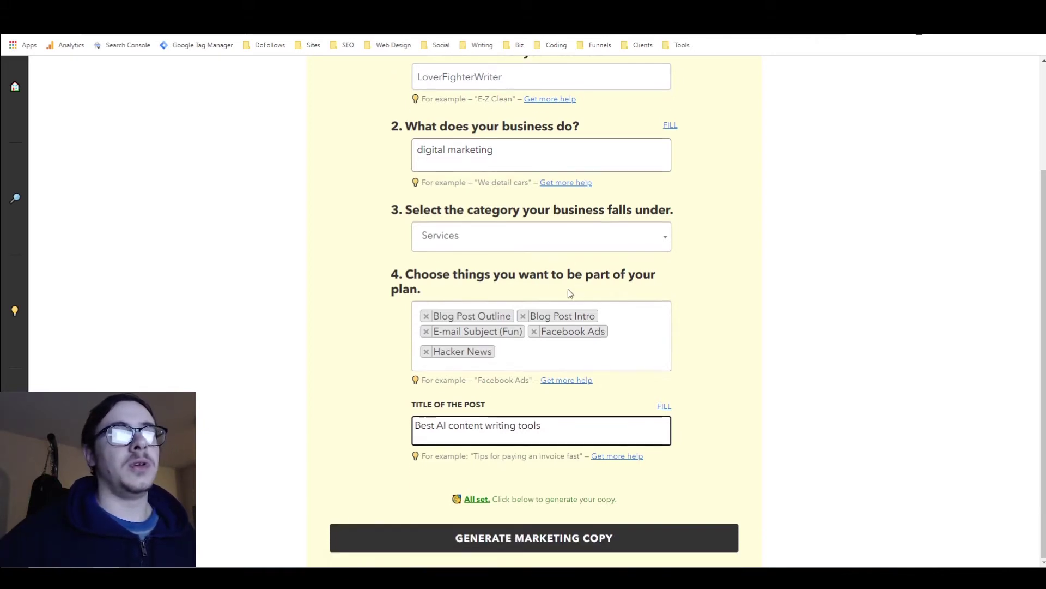
click(532, 542)
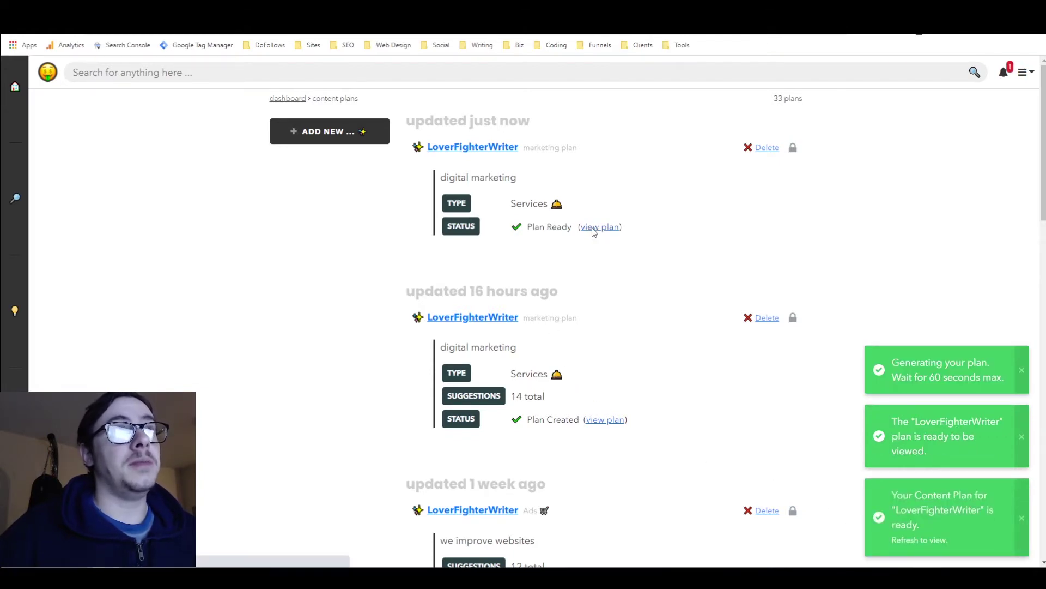
click(599, 229)
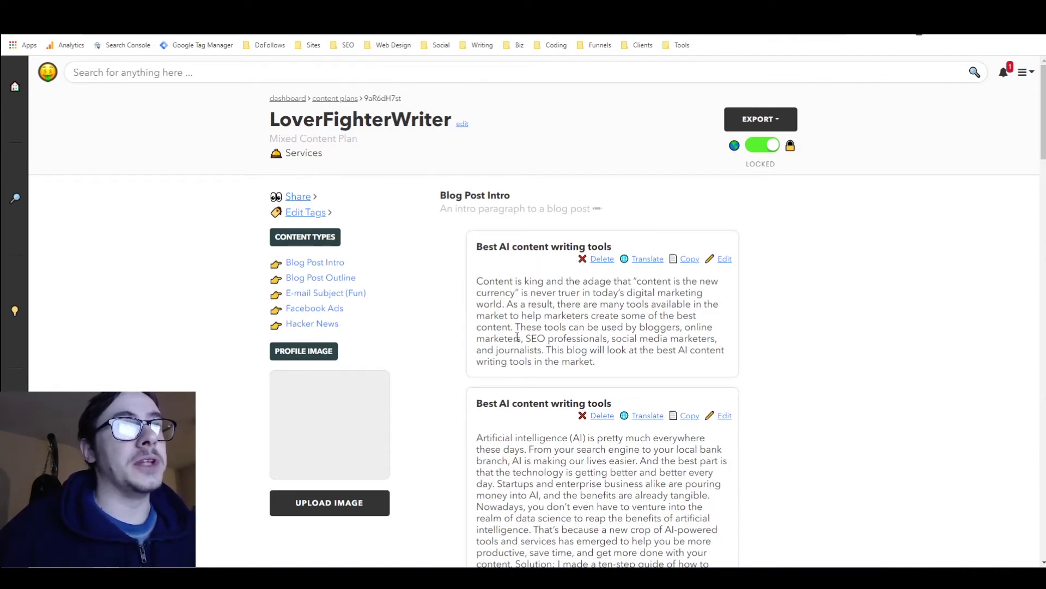
scroll(471, 204, down, 3)
scroll(471, 204, down, 5)
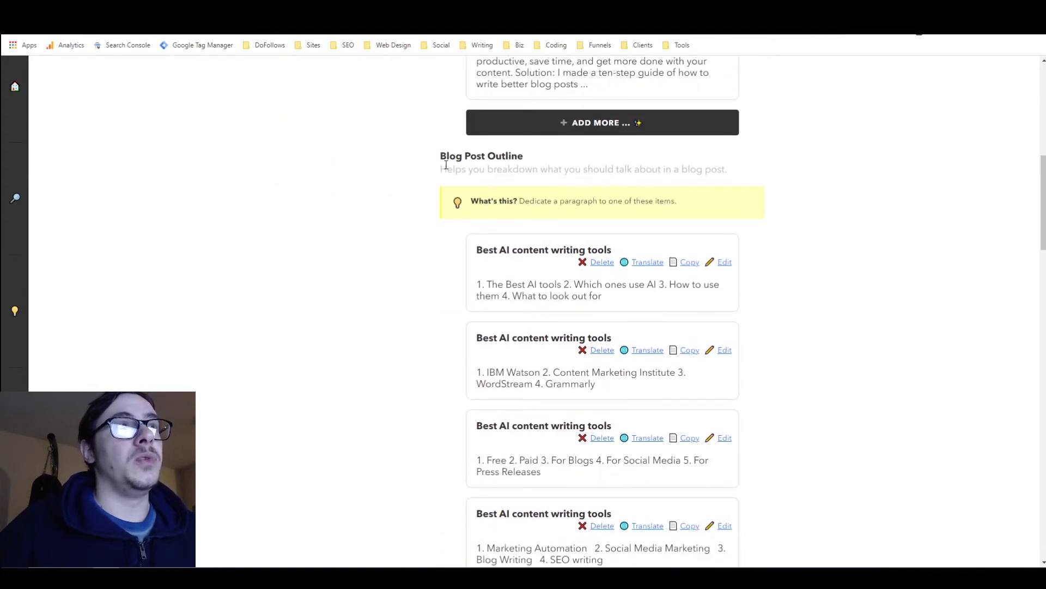
scroll(444, 161, down, 1)
scroll(444, 161, down, 4)
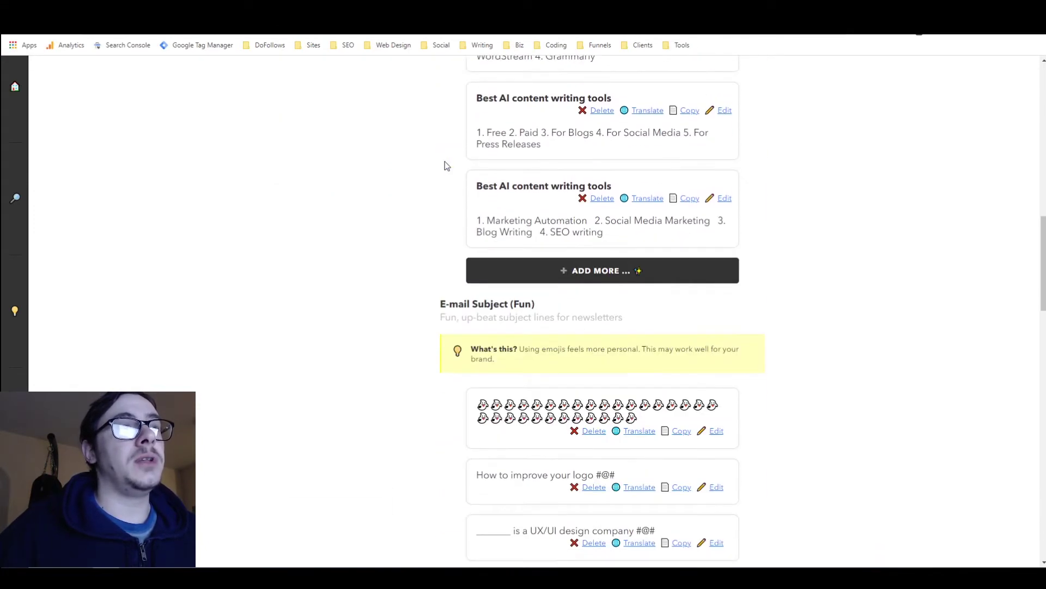
scroll(445, 161, down, 2)
scroll(445, 161, down, 4)
scroll(445, 161, down, 3)
scroll(445, 161, down, 3)
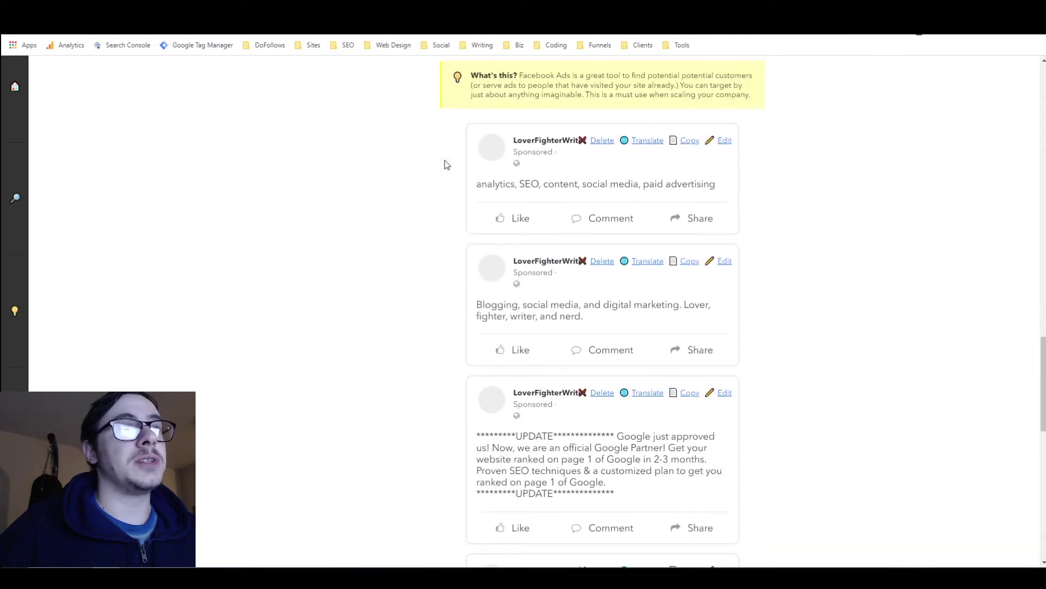
scroll(445, 162, down, 3)
scroll(445, 162, down, 4)
scroll(445, 161, down, 3)
scroll(444, 162, down, 3)
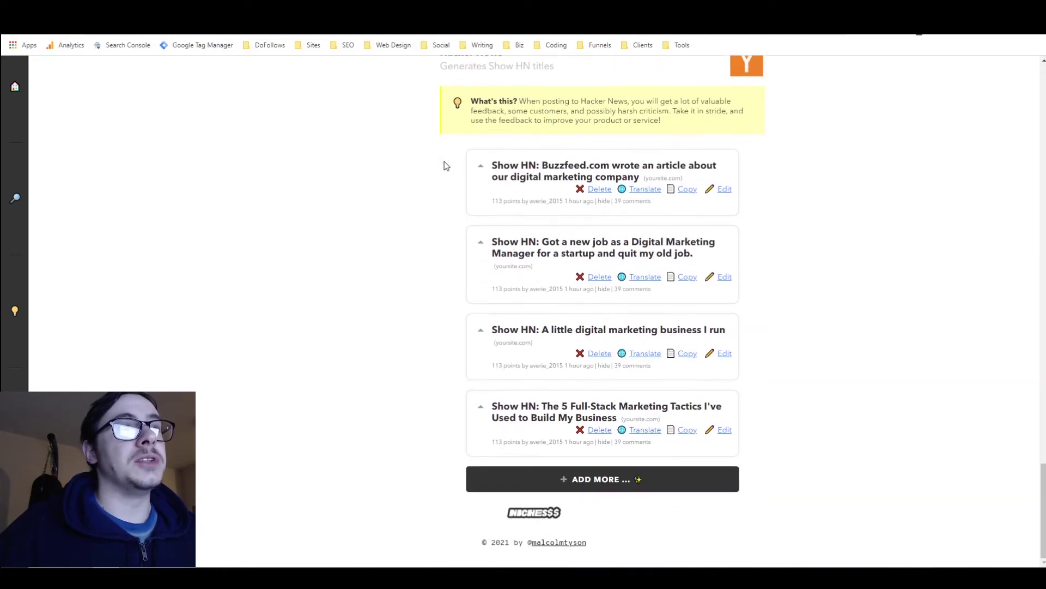
scroll(443, 162, up, 6)
scroll(446, 176, up, 10)
scroll(450, 177, up, 8)
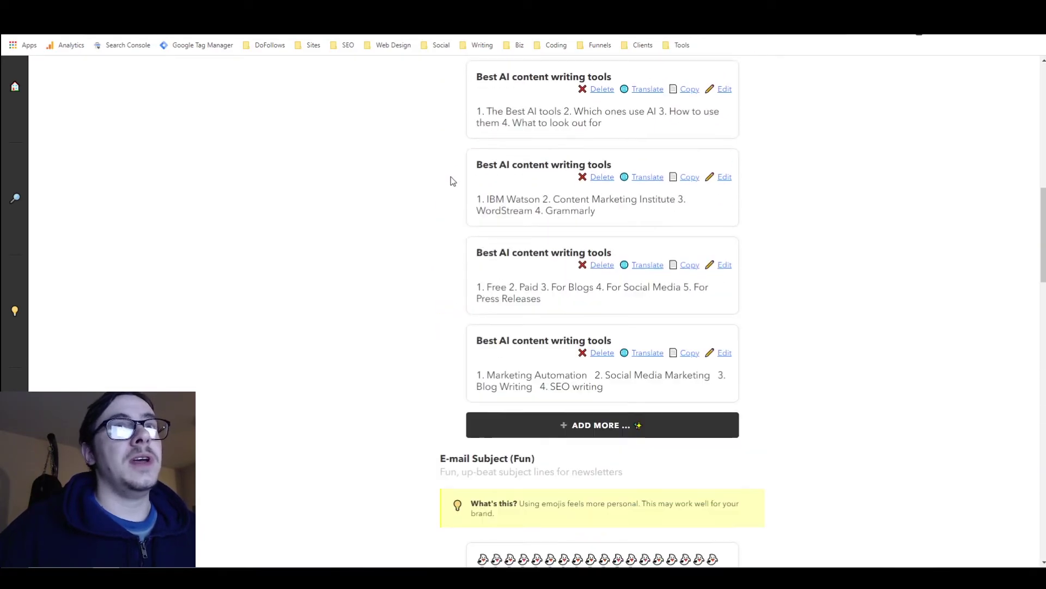
scroll(458, 183, up, 6)
scroll(459, 186, up, 3)
scroll(459, 183, down, 1)
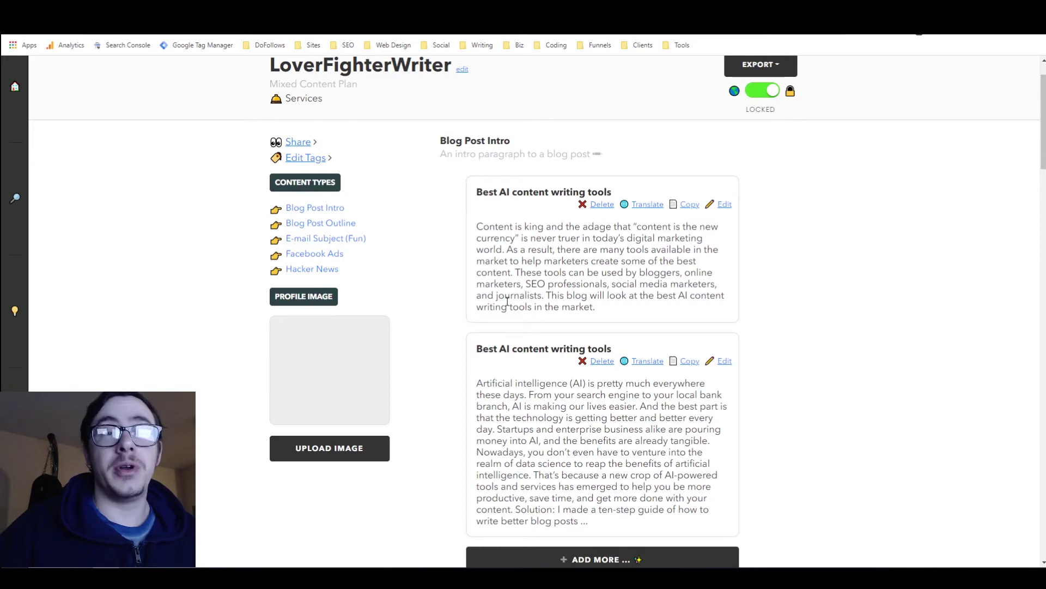
scroll(498, 309, down, 3)
scroll(498, 300, down, 4)
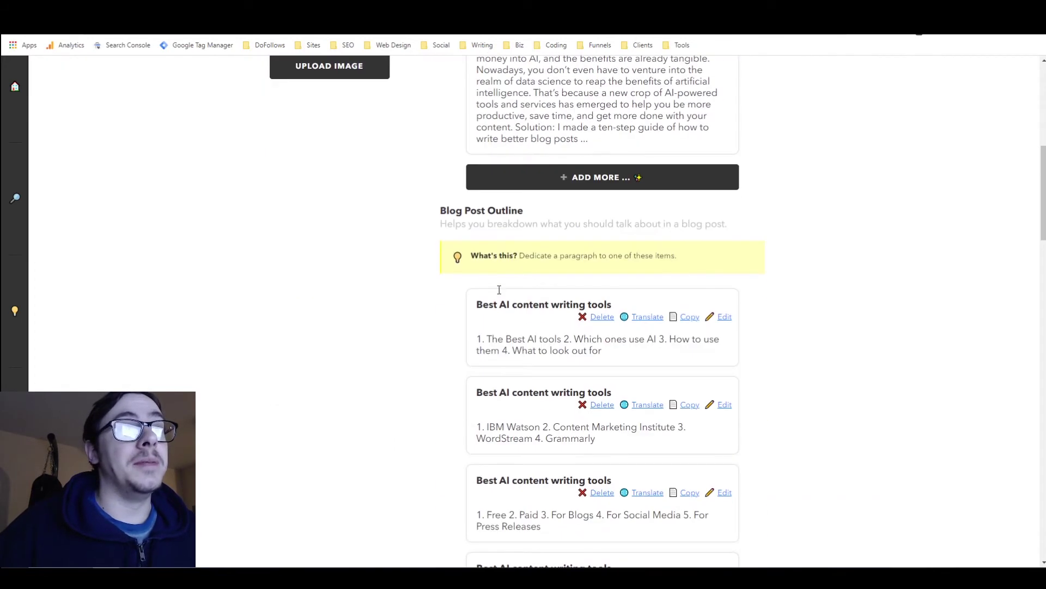
scroll(498, 292, down, 2)
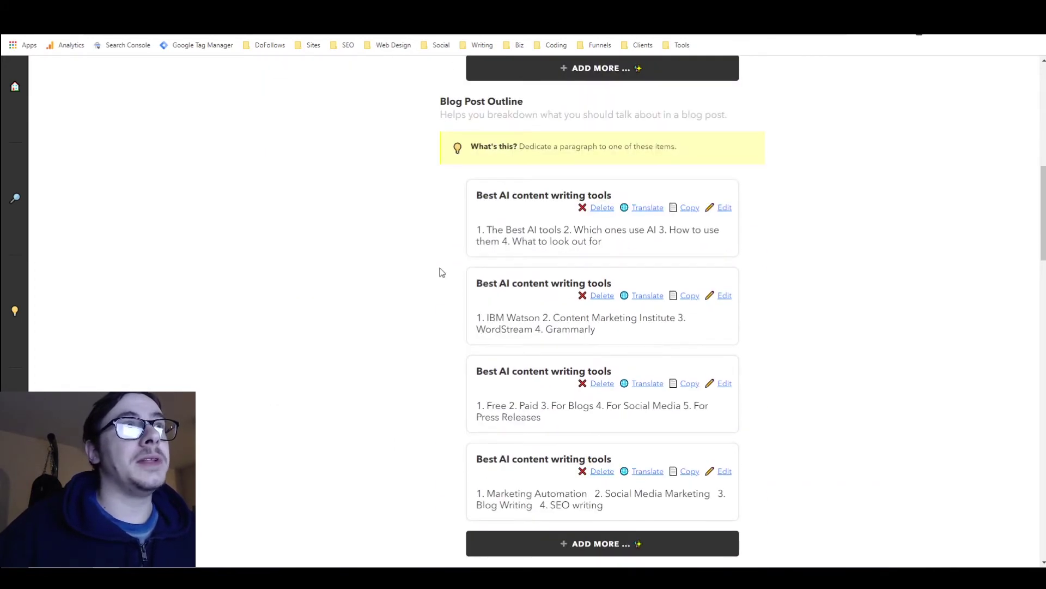
scroll(445, 264, down, 2)
scroll(446, 267, down, 3)
scroll(449, 266, down, 2)
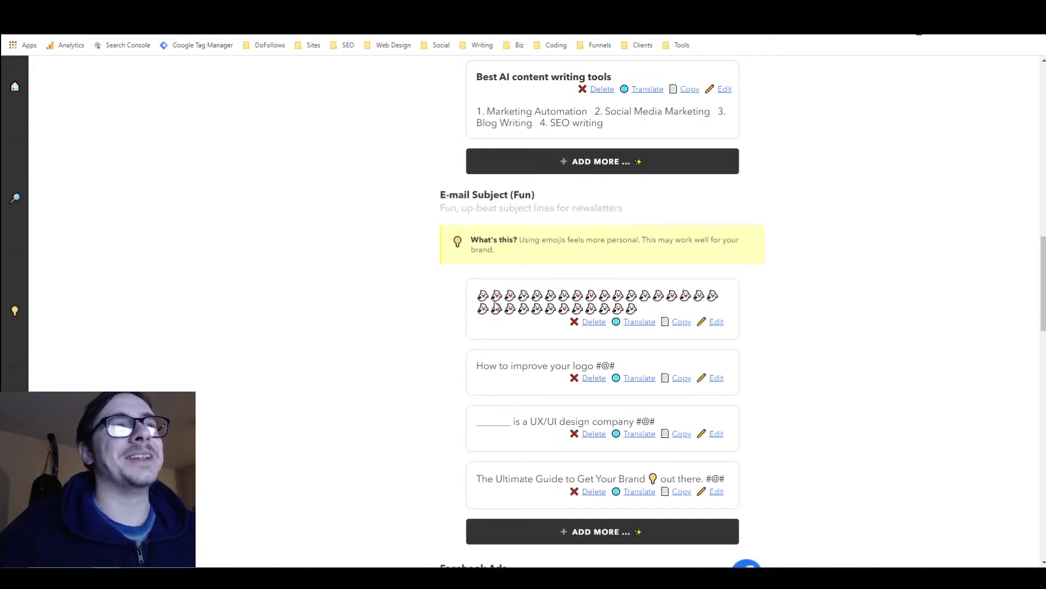
mouse_move(480, 296)
mouse_down()
mouse_move(670, 299)
mouse_move(679, 311)
mouse_up()
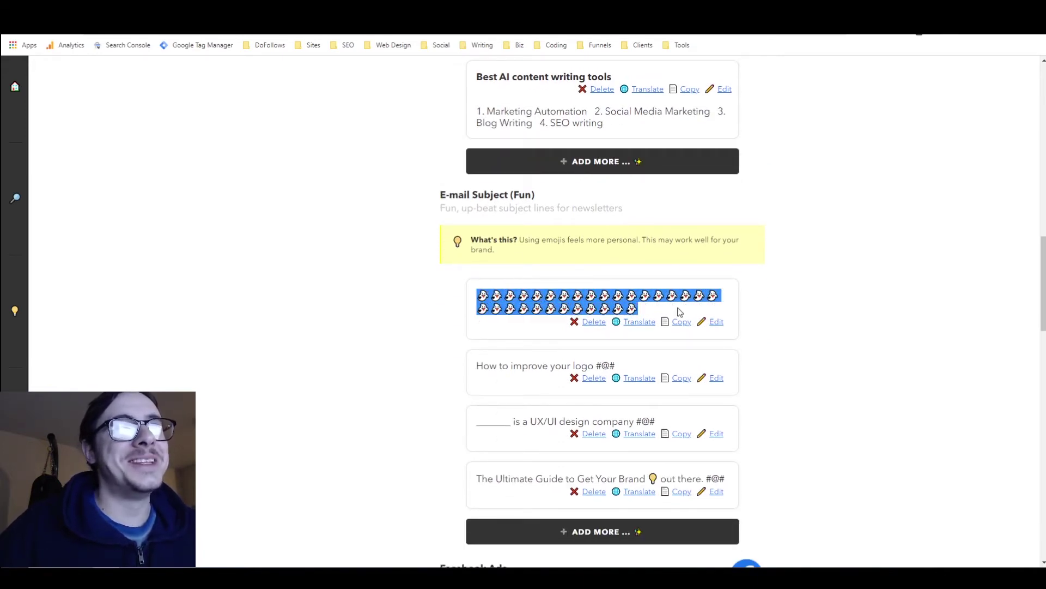
click(325, 286)
scroll(425, 265, down, 3)
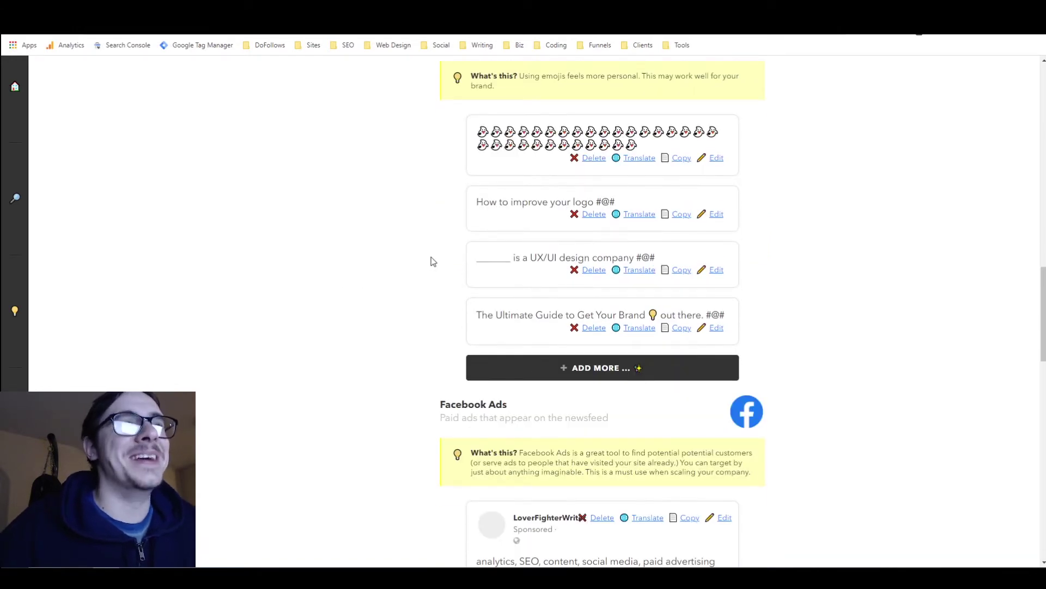
scroll(433, 261, down, 1)
scroll(433, 259, down, 3)
scroll(430, 256, down, 2)
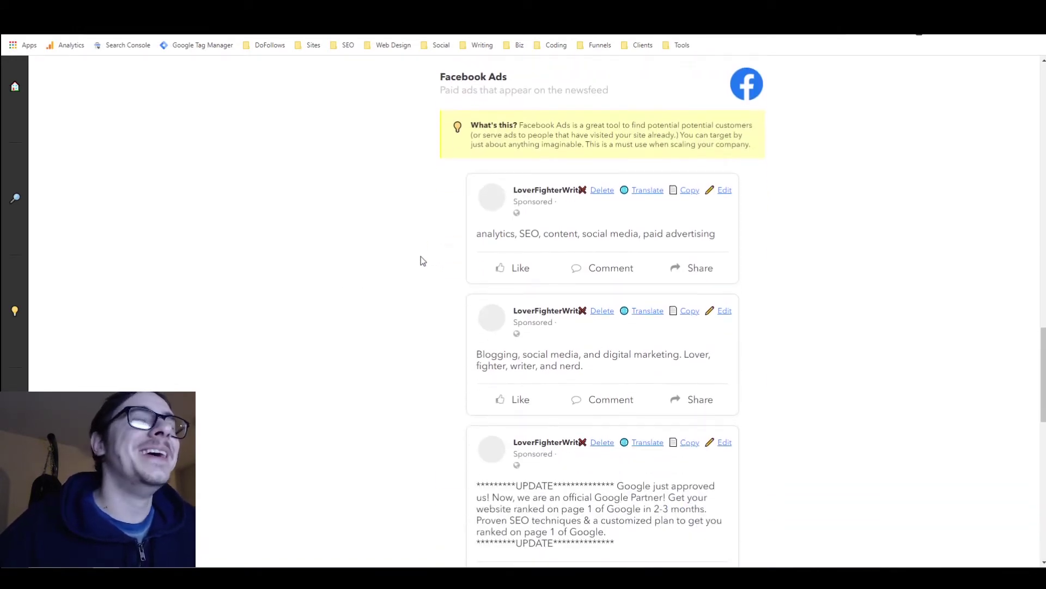
scroll(425, 161, down, 3)
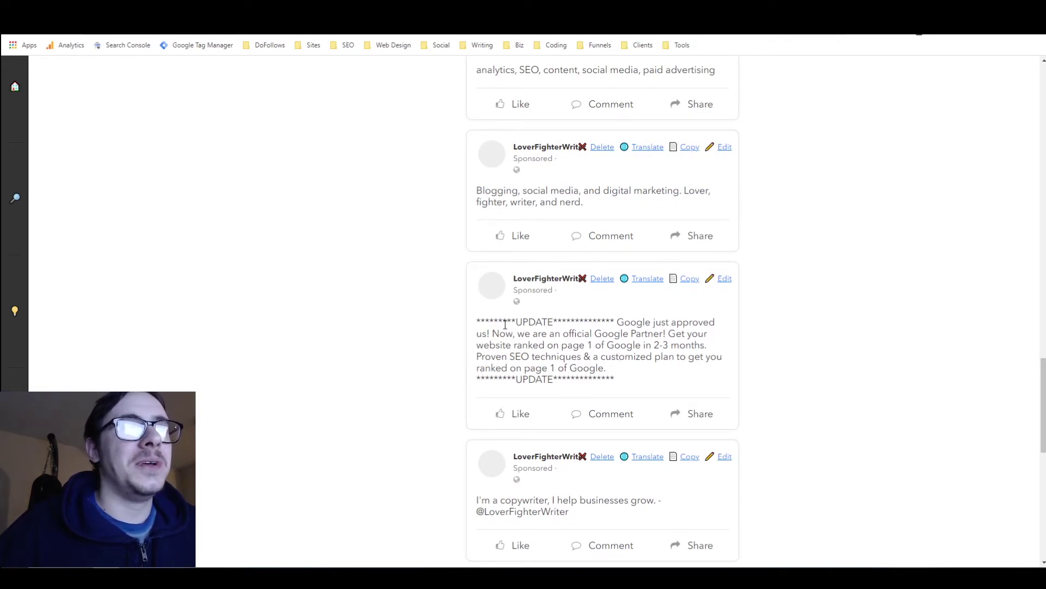
scroll(502, 316, down, 2)
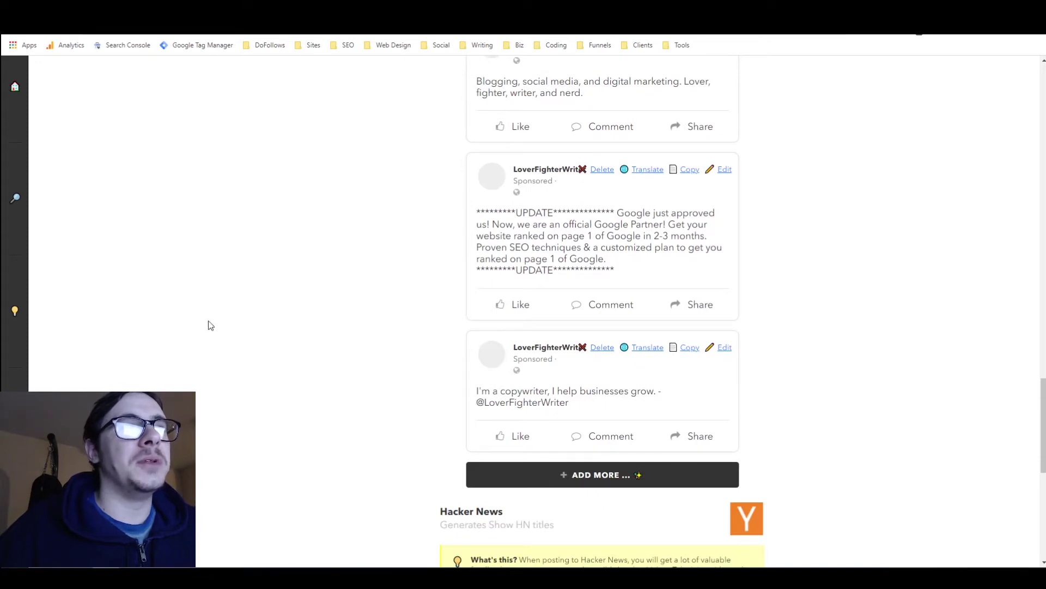
scroll(231, 301, up, 10)
scroll(234, 296, up, 10)
scroll(232, 295, up, 10)
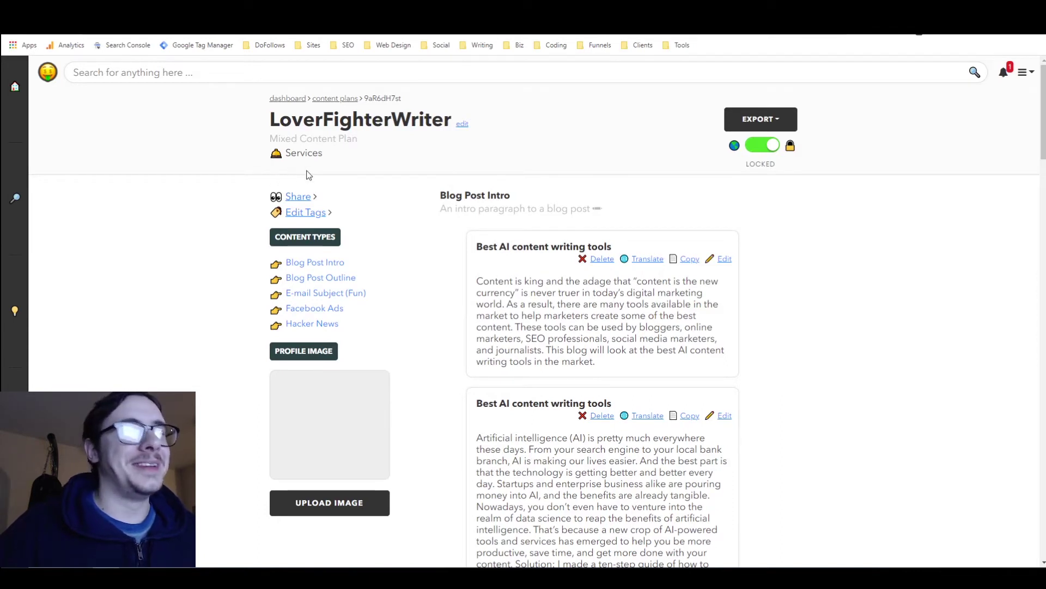
Return to the dashboard and open the YouTube tool from the Custom Content cards.
click(289, 99)
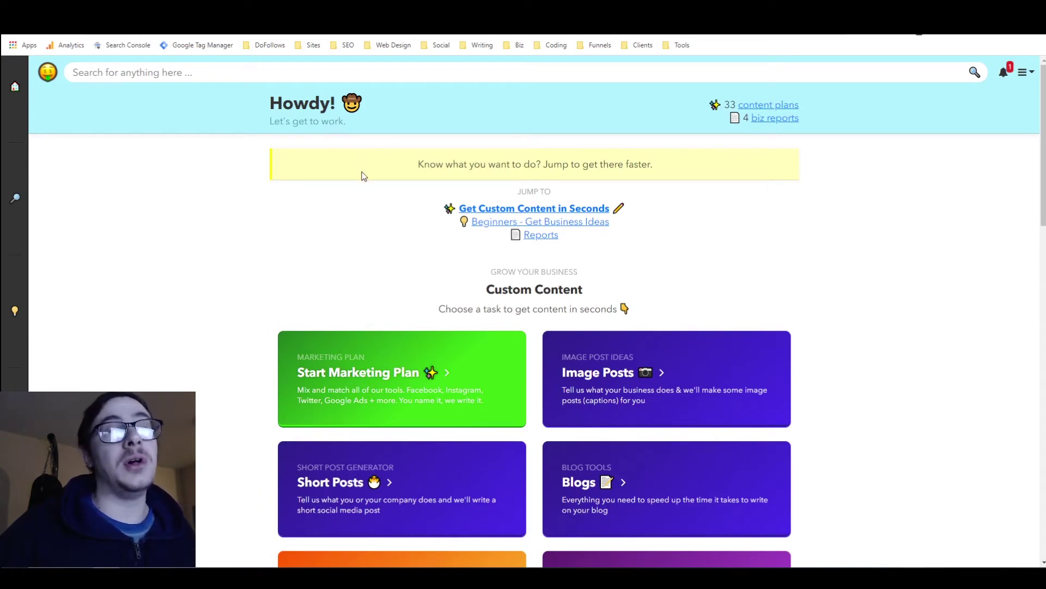
scroll(483, 227, down, 1)
scroll(486, 214, down, 2)
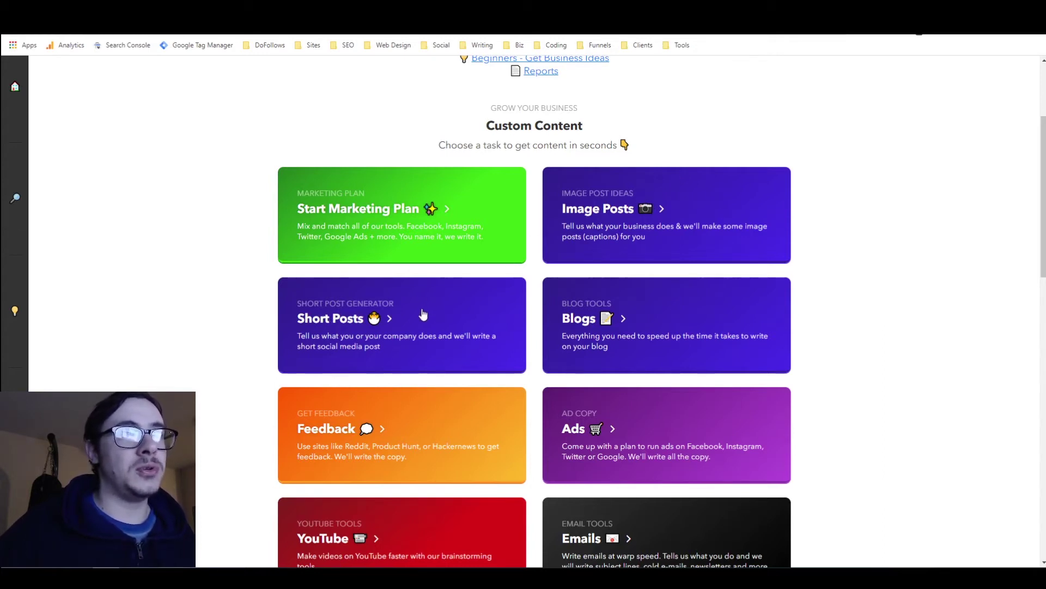
scroll(632, 316, down, 1)
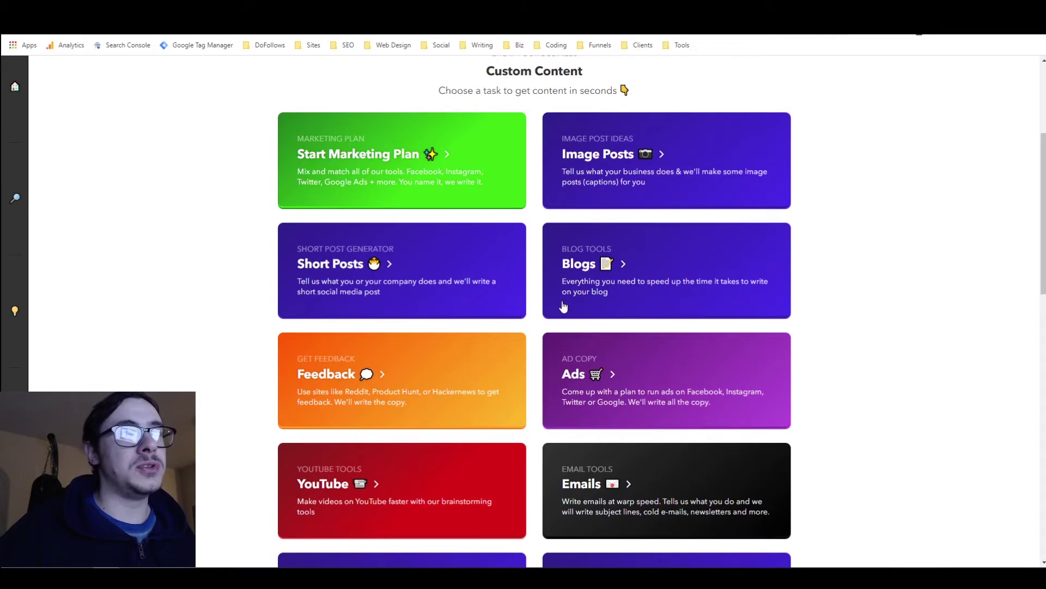
scroll(564, 307, down, 1)
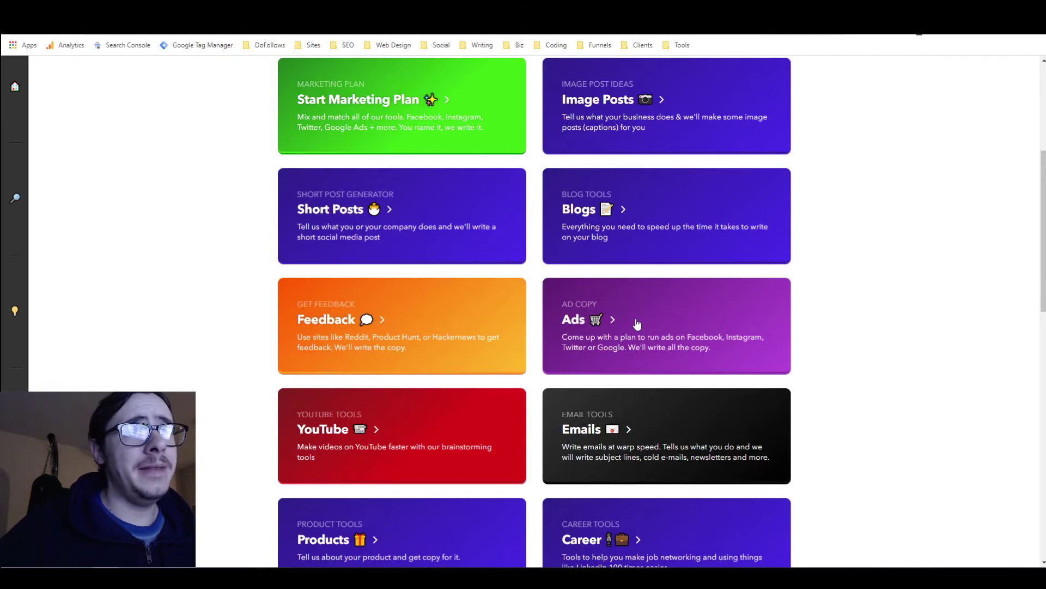
scroll(626, 283, down, 2)
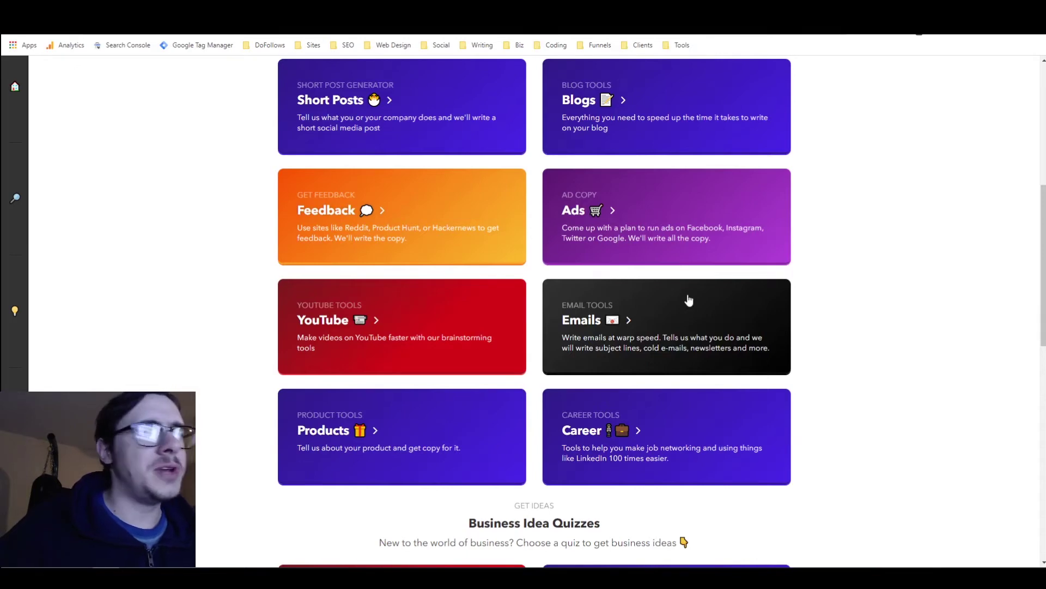
click(440, 315)
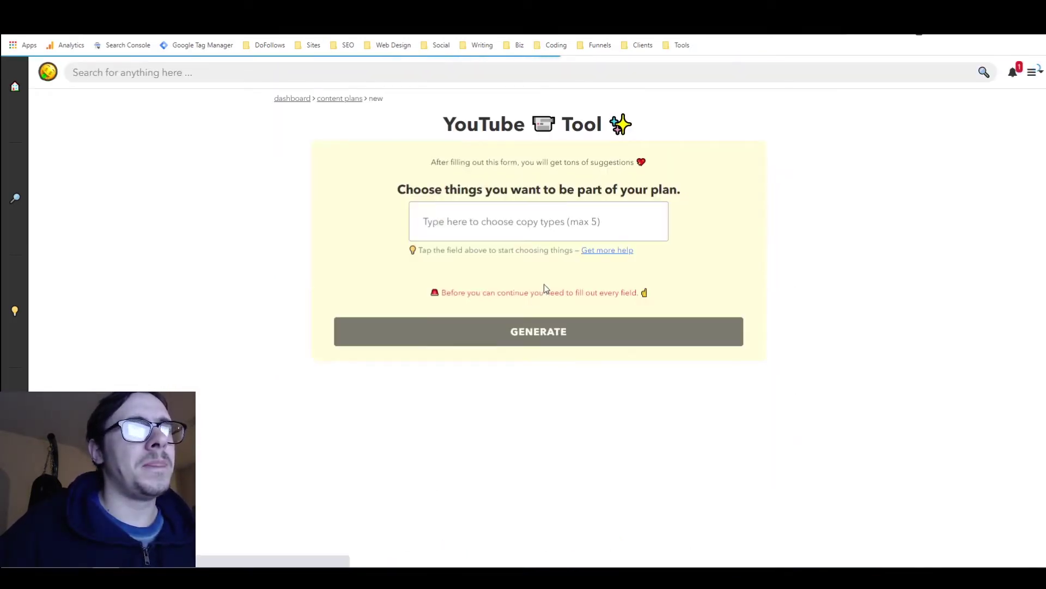
Browse the YouTube copy-type options without choosing any, then go back to the dashboard.
click(532, 221)
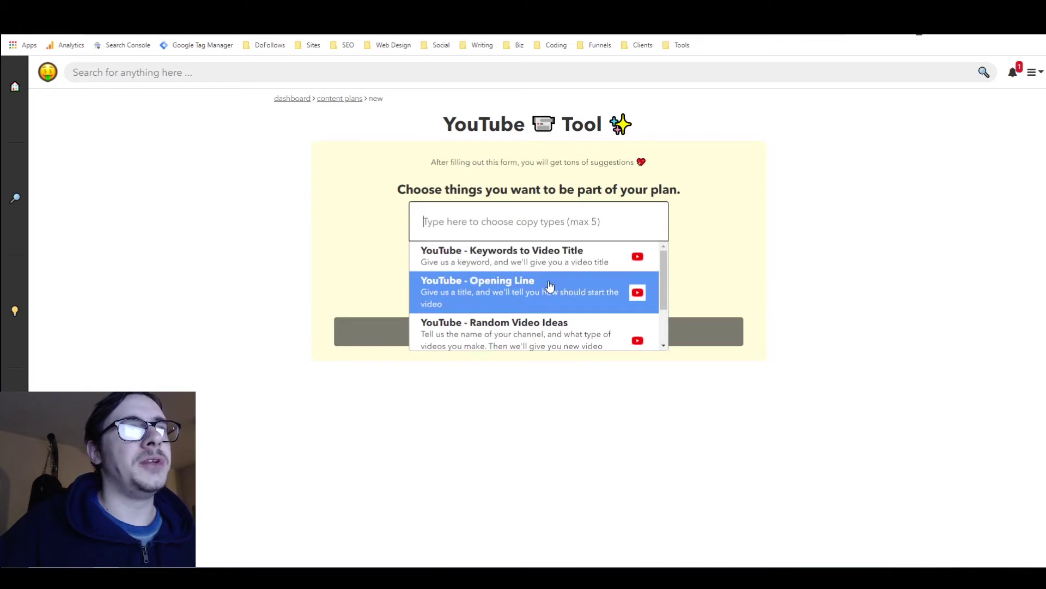
scroll(550, 286, down, 1)
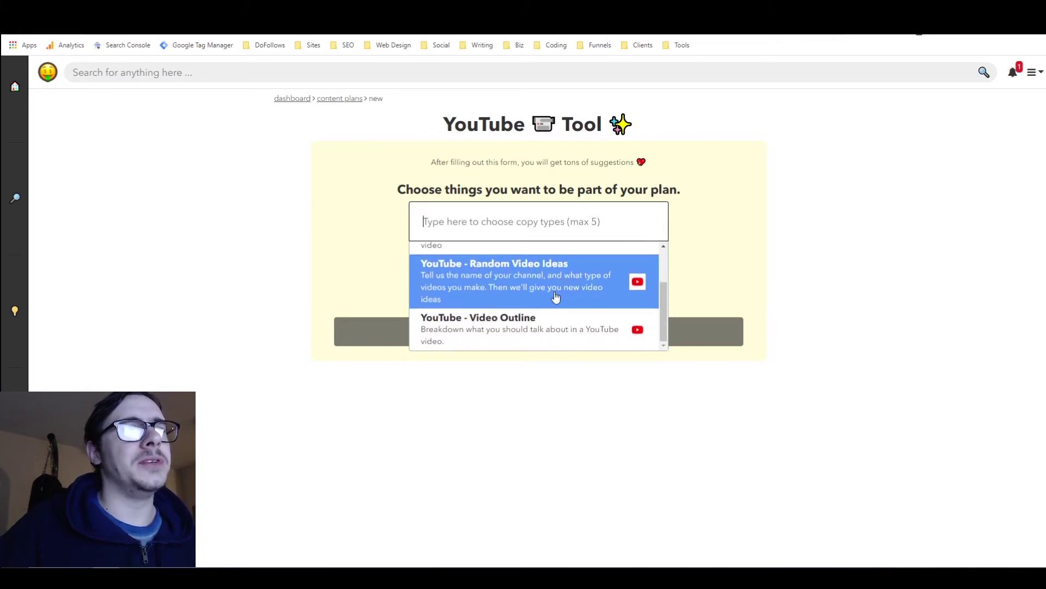
click(205, 207)
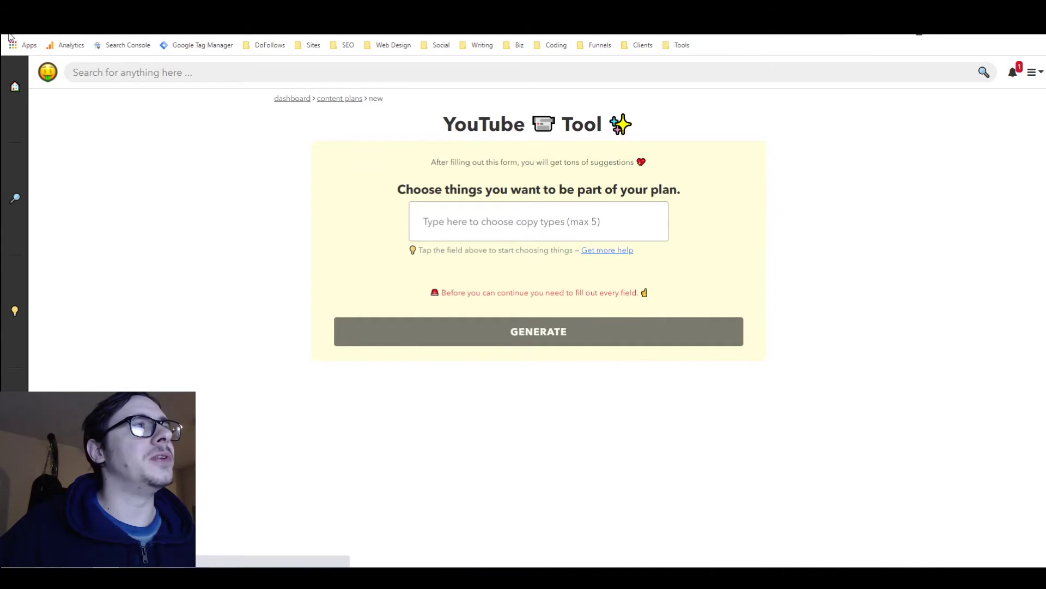
key(alt+Left)
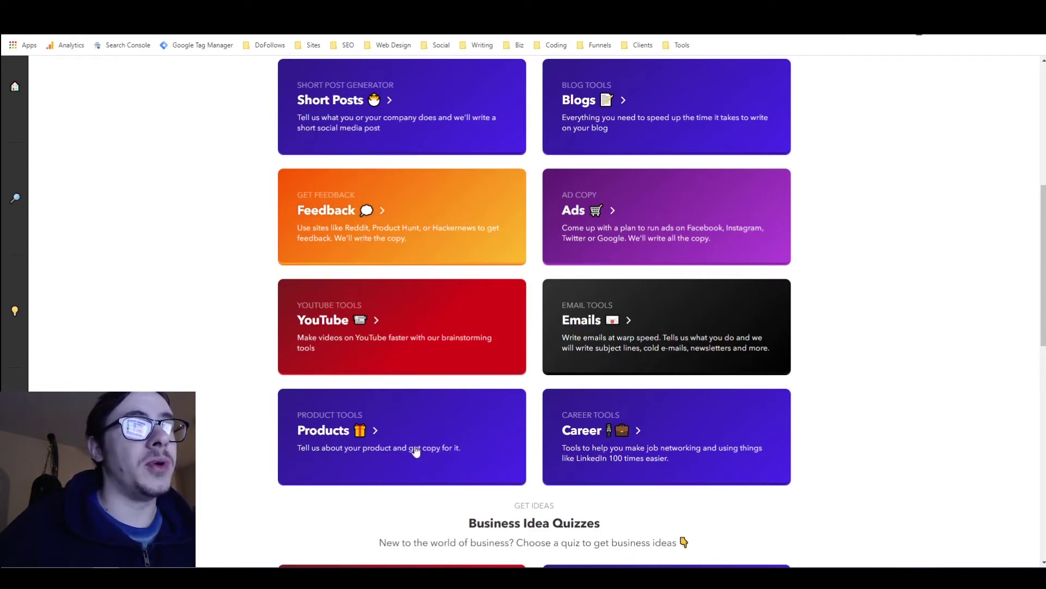
Scroll through the dashboard tool cards and open the YouTube Tool under Custom Content.
scroll(448, 416, down, 2)
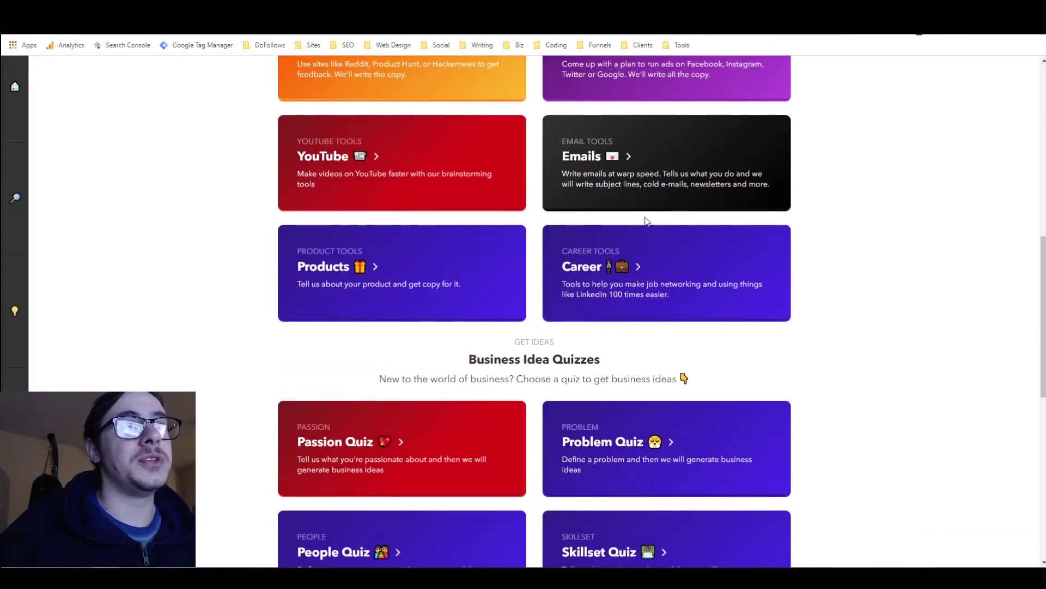
scroll(671, 222, down, 2)
scroll(662, 218, down, 2)
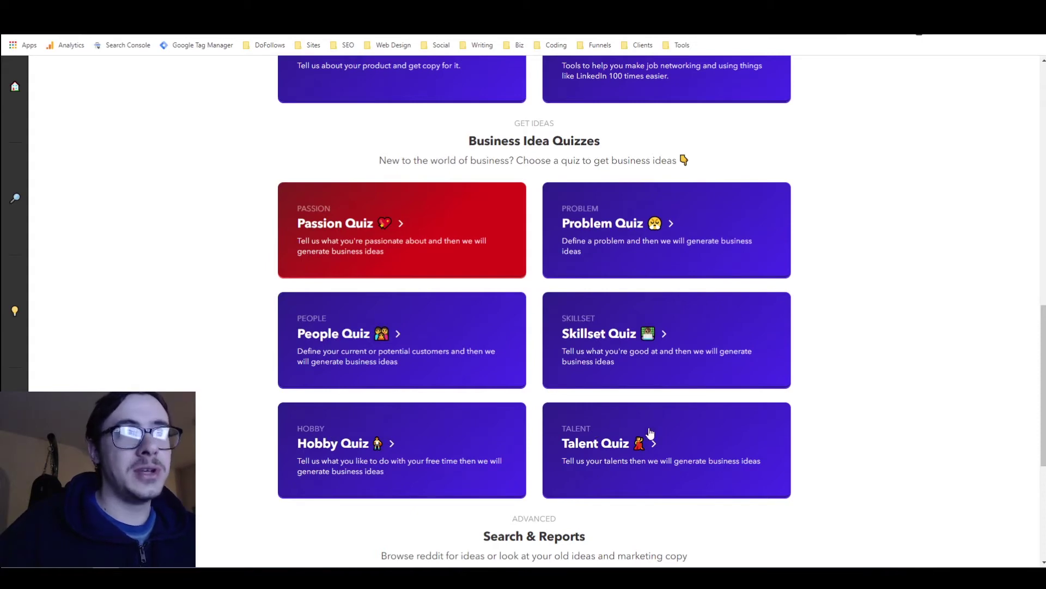
scroll(701, 519, down, 2)
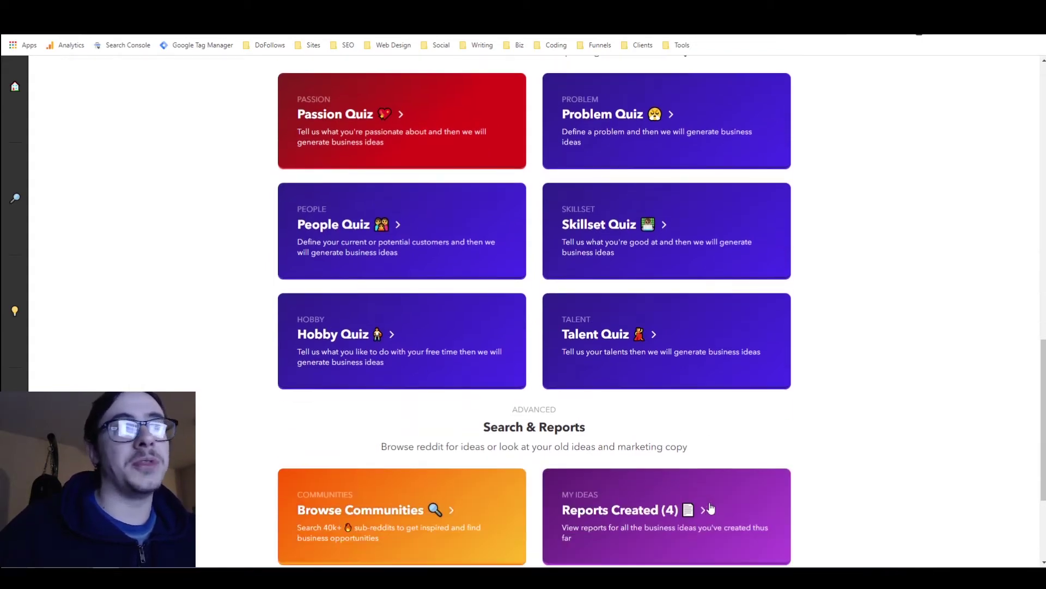
scroll(709, 507, down, 3)
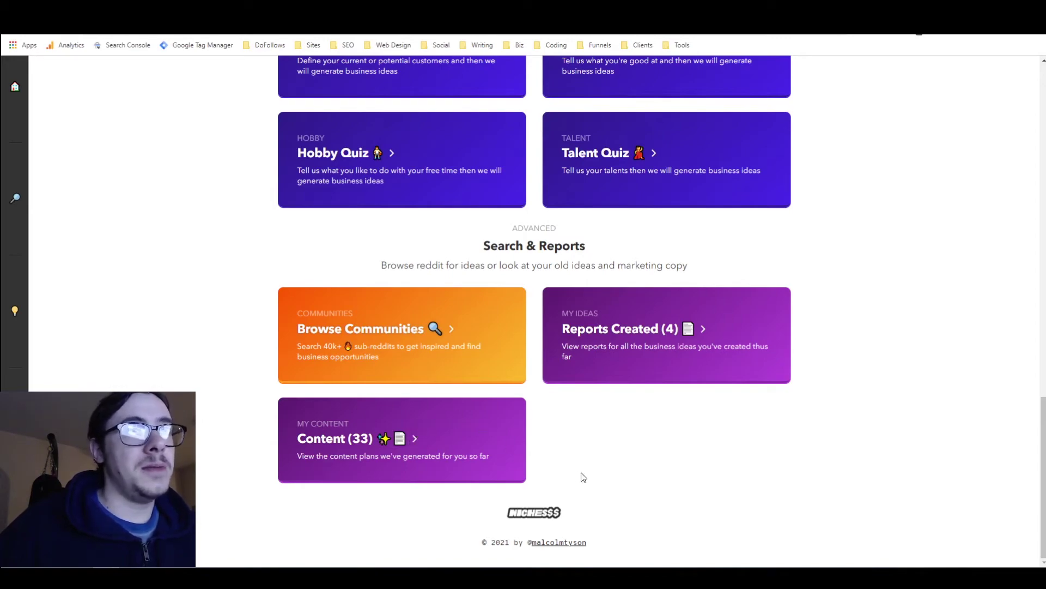
scroll(404, 429, up, 5)
scroll(404, 429, up, 10)
scroll(436, 432, up, 2)
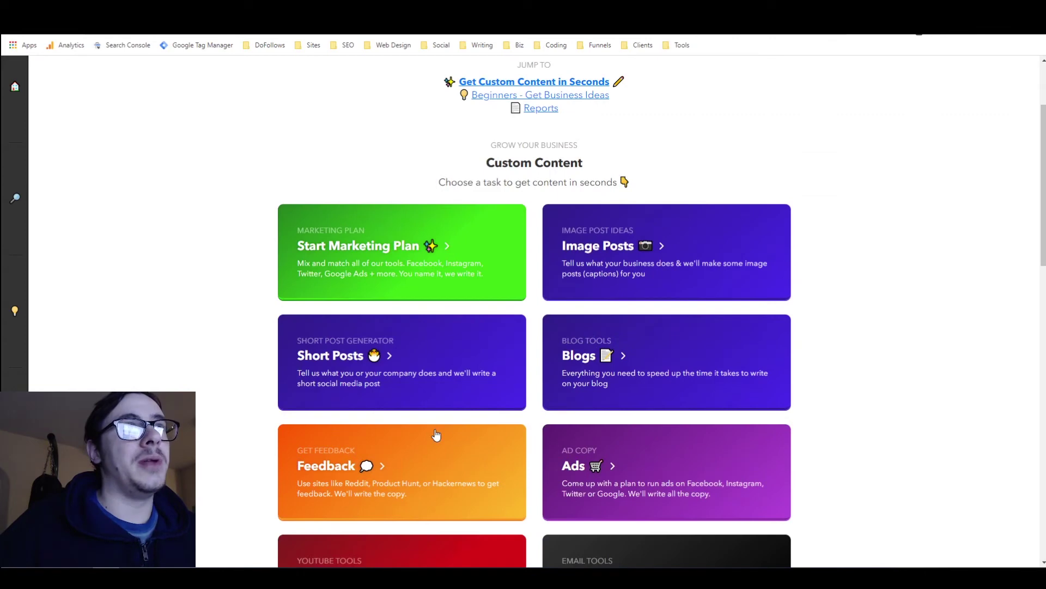
scroll(436, 432, up, 3)
scroll(443, 425, down, 3)
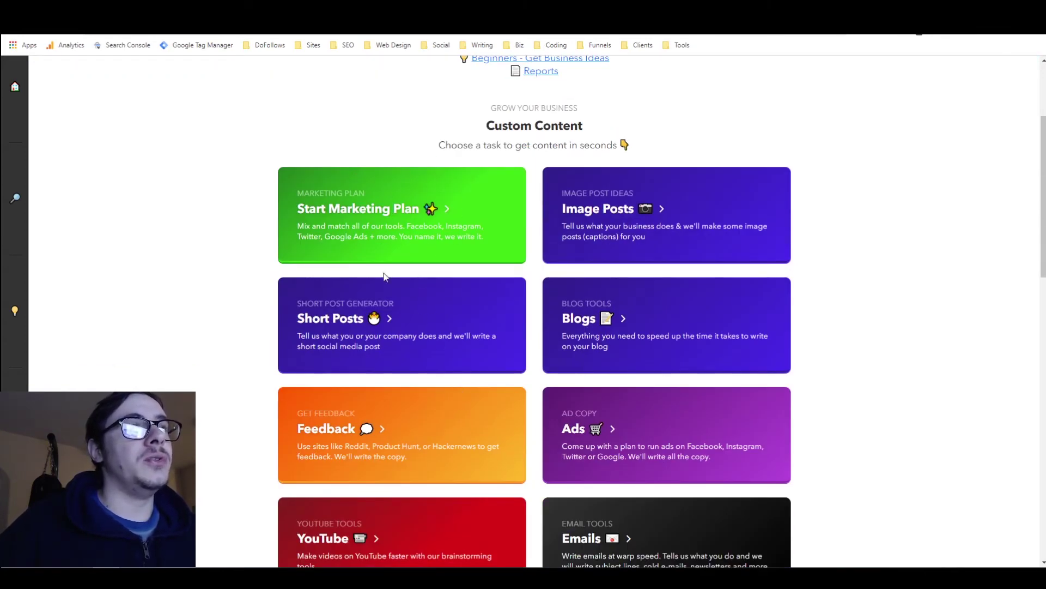
scroll(442, 271, down, 4)
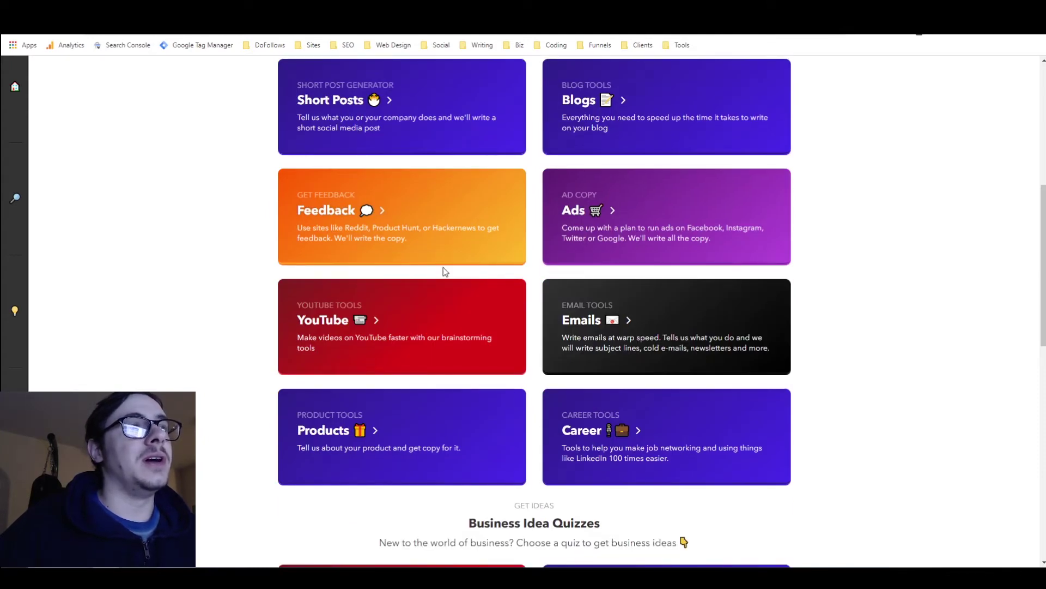
click(436, 324)
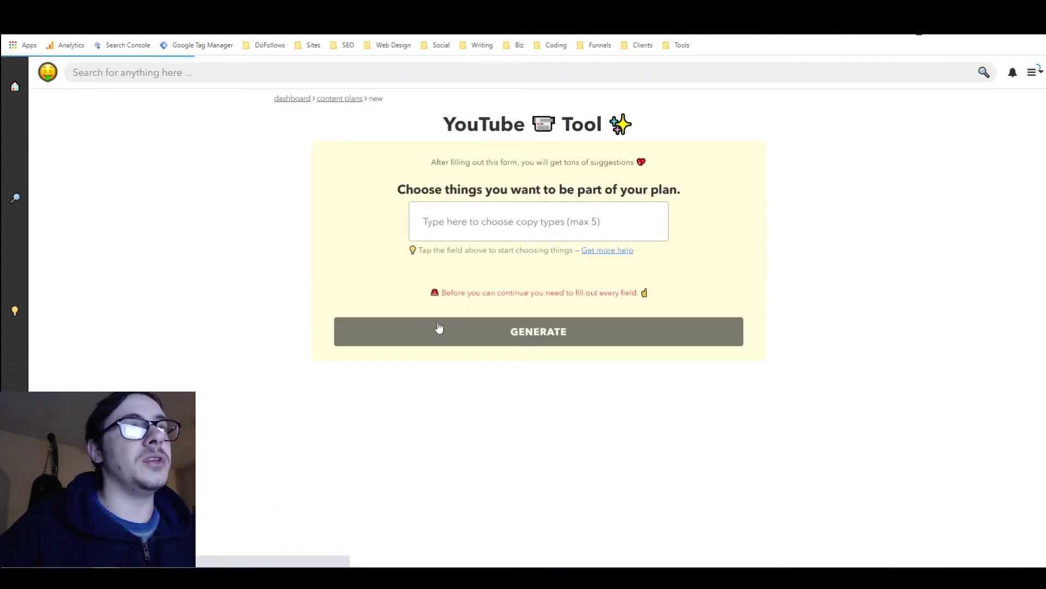
Add Keywords to Video Title, Opening Line, Random Video Ideas and Video Outline copy types.
click(469, 229)
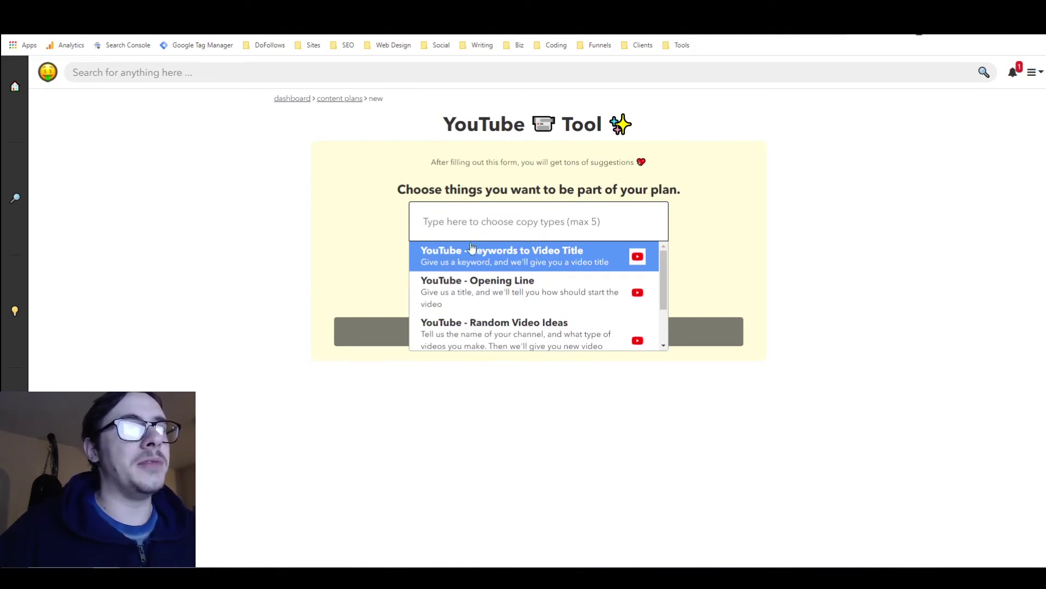
click(472, 249)
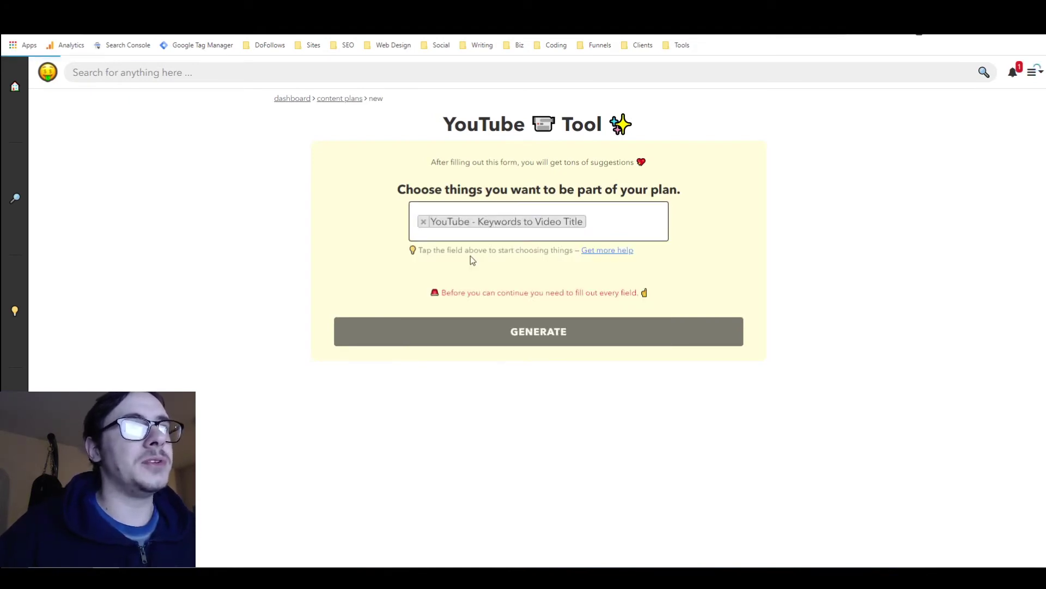
click(622, 219)
click(555, 276)
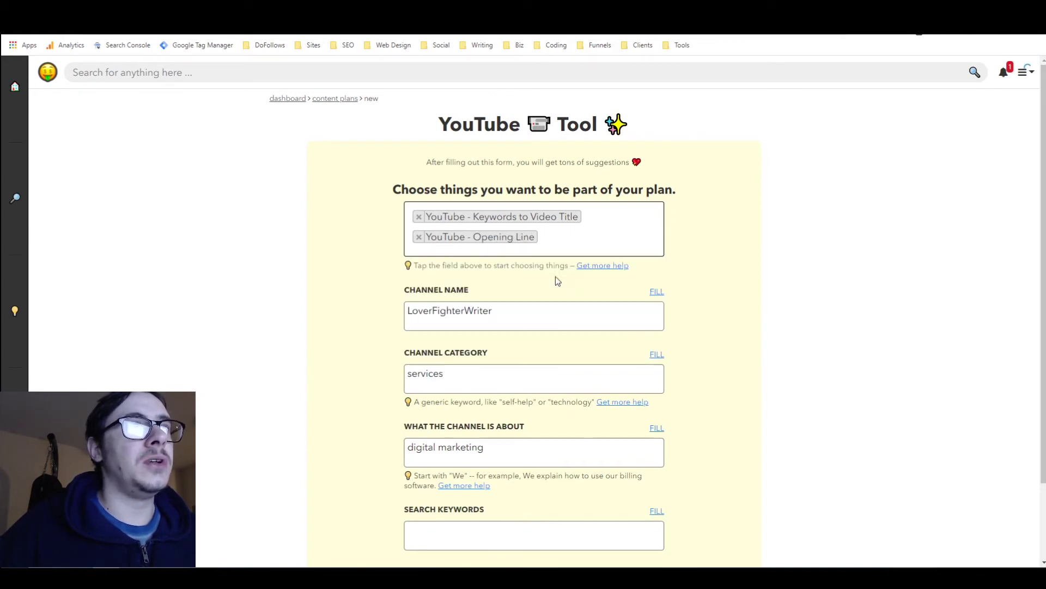
click(599, 244)
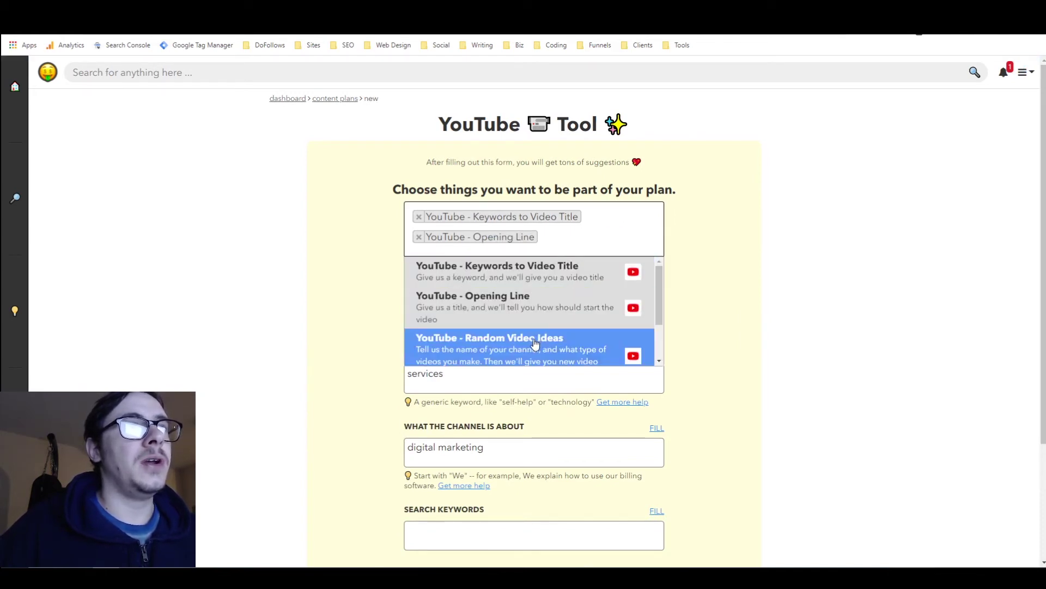
click(535, 347)
click(590, 256)
scroll(563, 303, down, 2)
scroll(563, 303, down, 1)
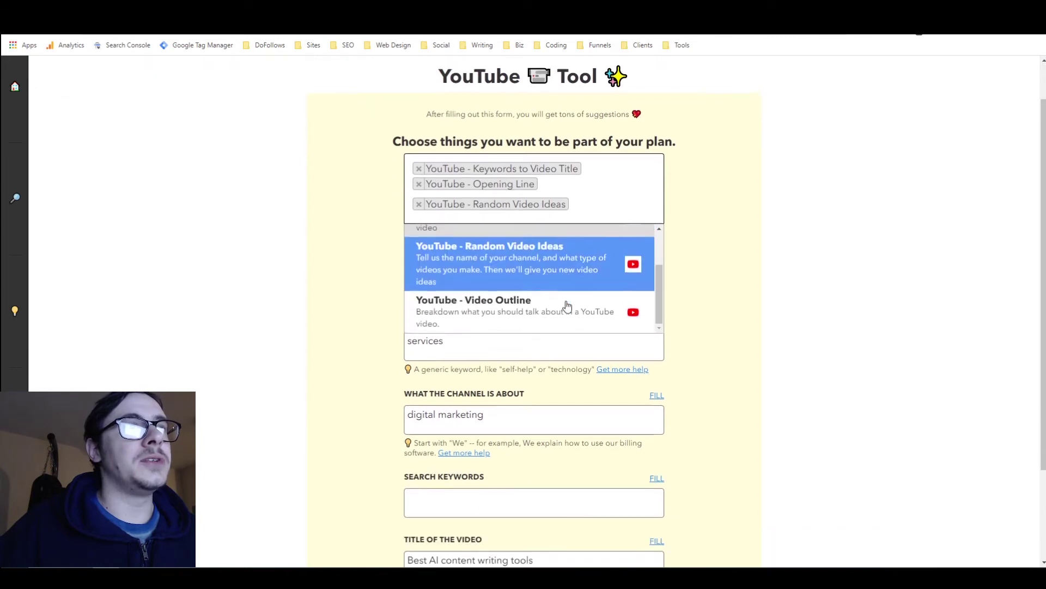
click(553, 308)
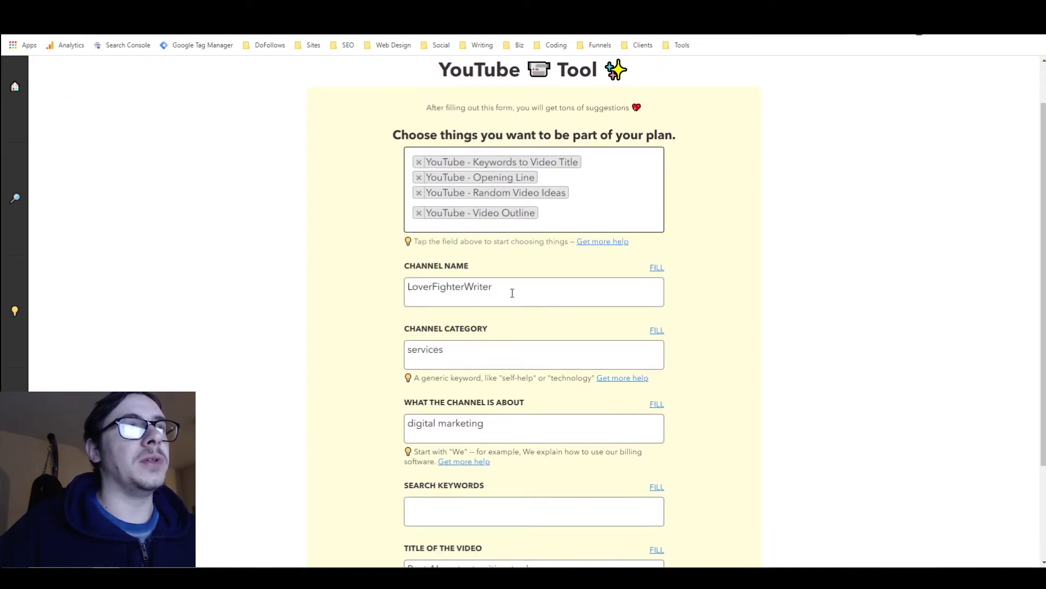
Enter 'artificial intelligence' as search keywords and generate the YouTube plan.
scroll(522, 302, down, 1)
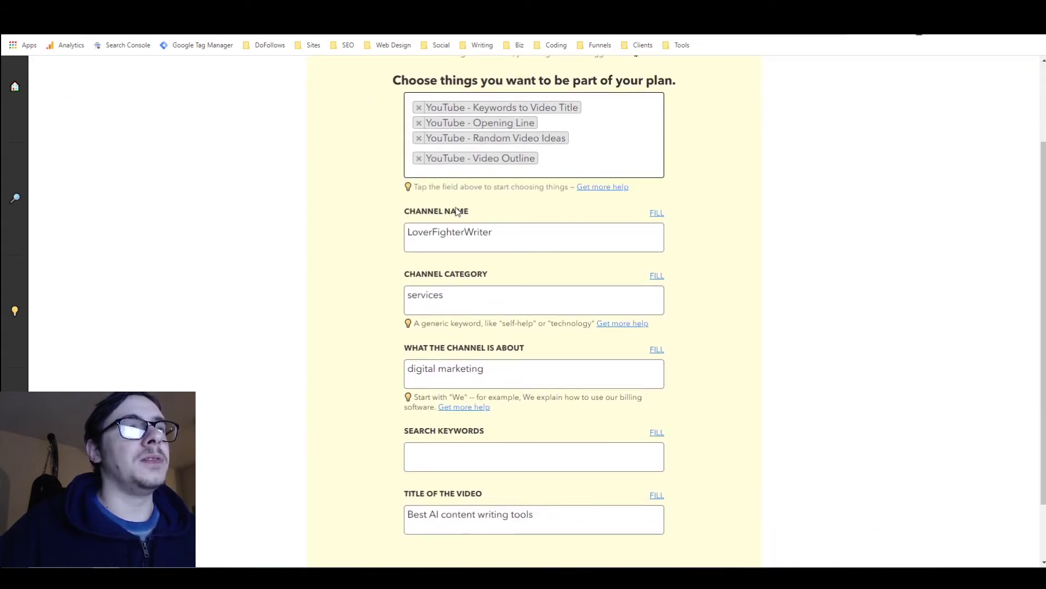
scroll(440, 234, down, 2)
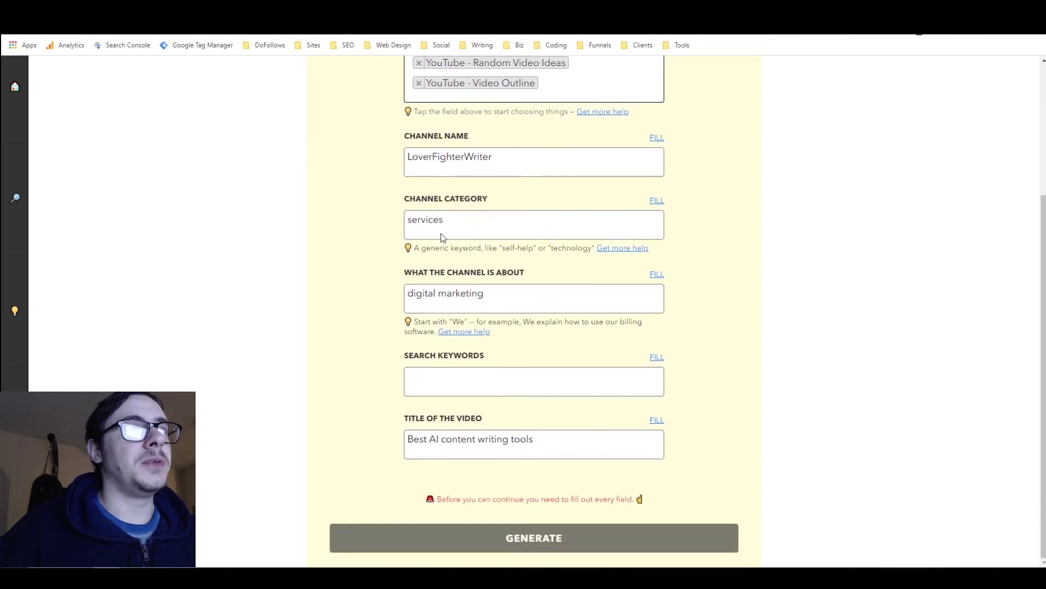
click(450, 375)
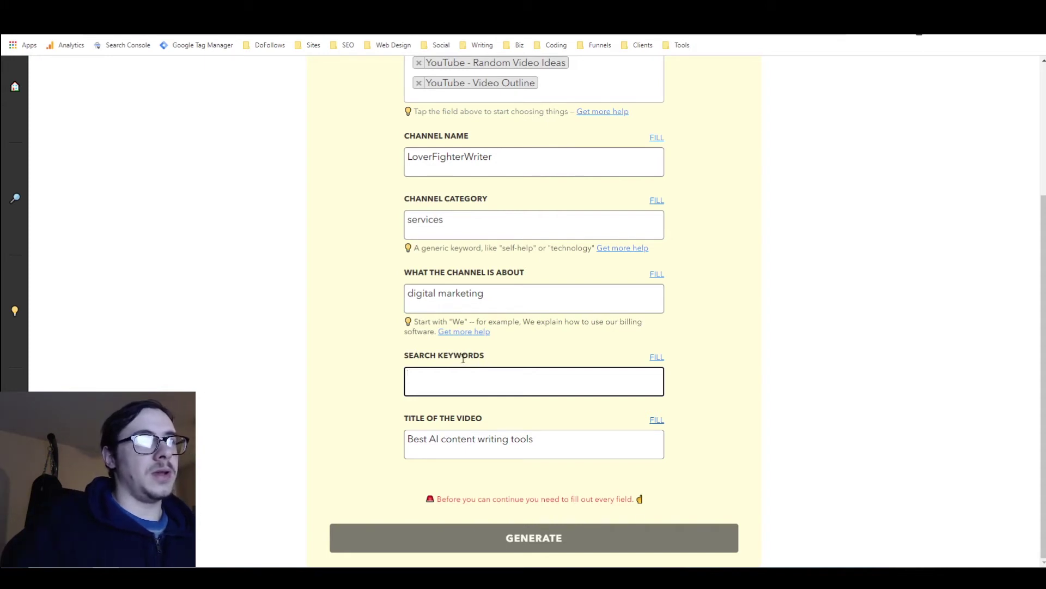
text(ar)
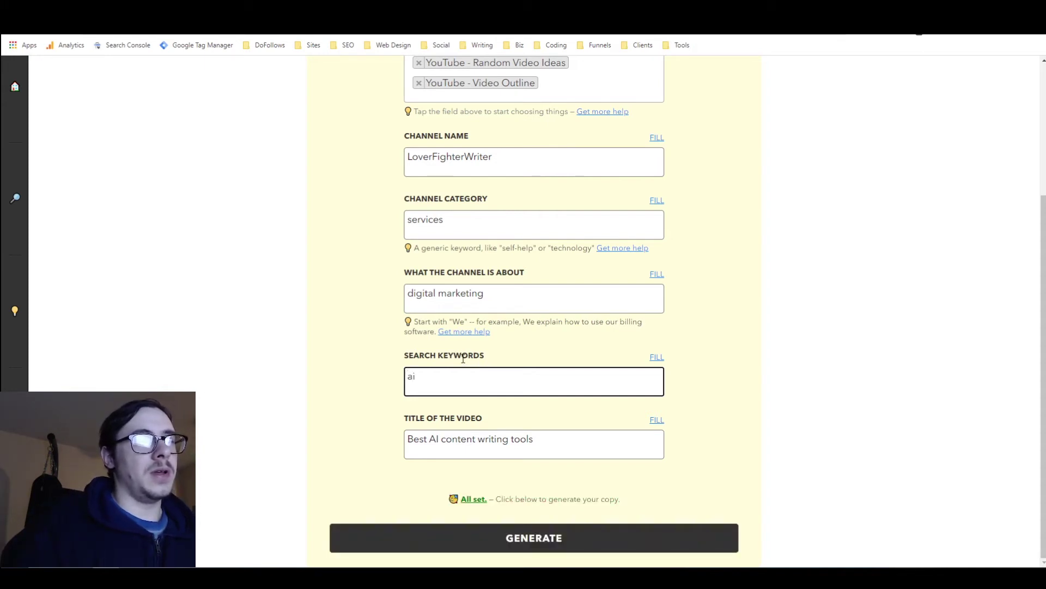
text(tif)
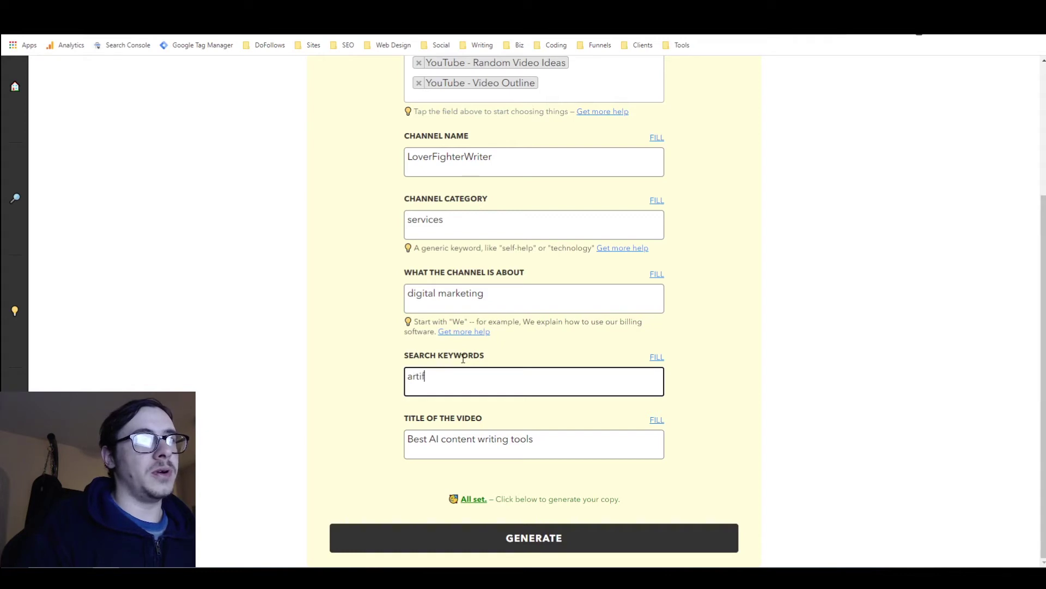
text(icial intelli)
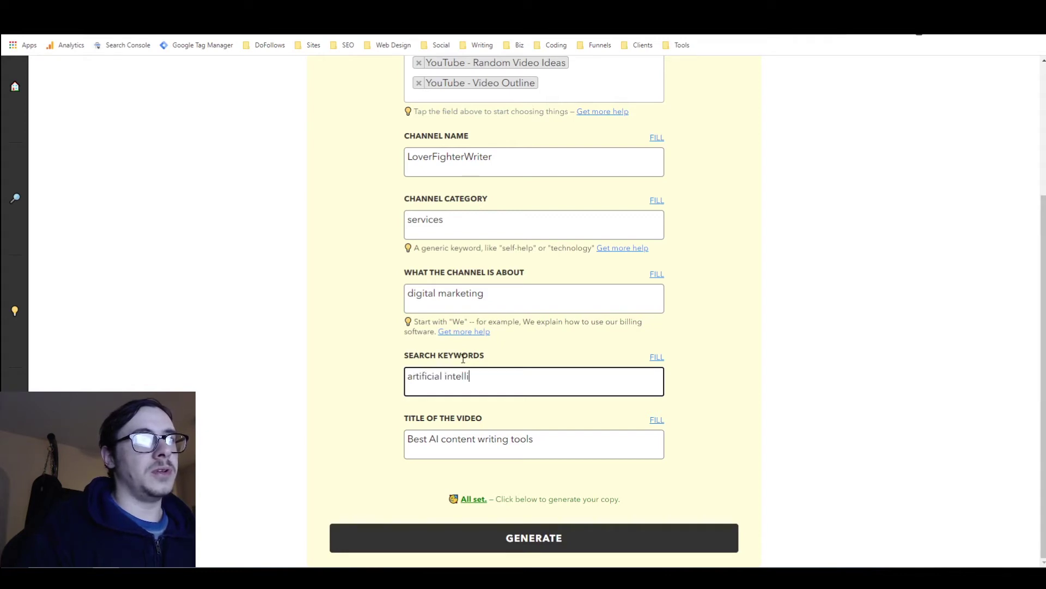
text(gence)
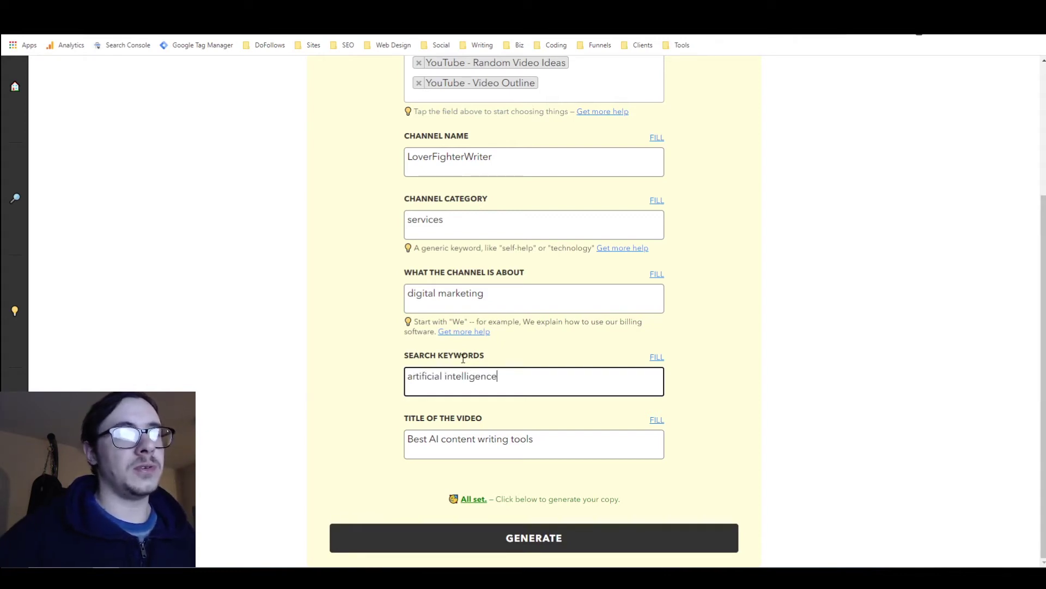
click(454, 552)
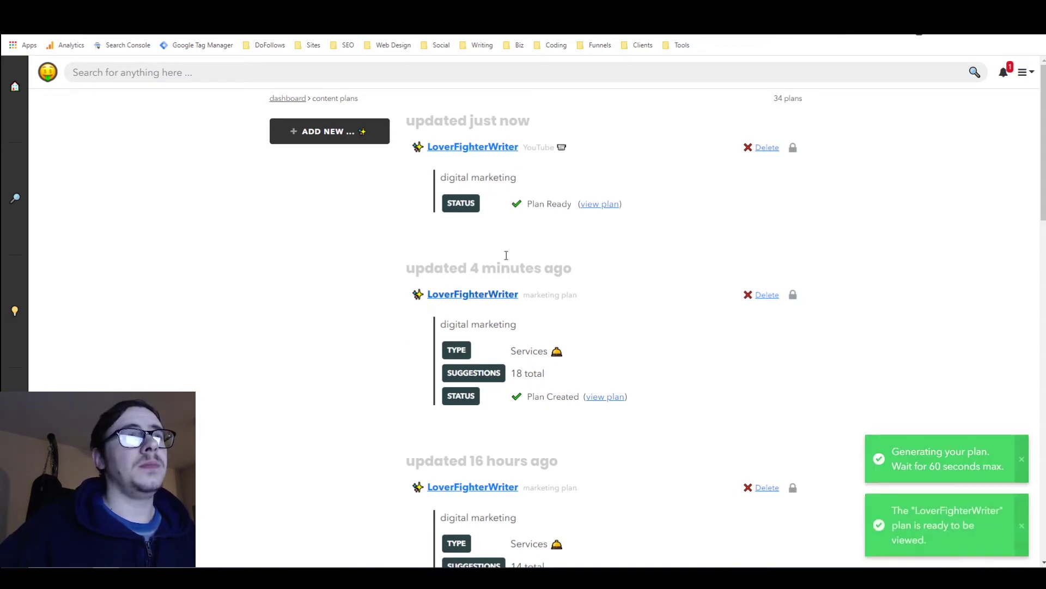
Open the ready LoverFighterWriter YouTube plan to see its video title suggestions.
click(604, 205)
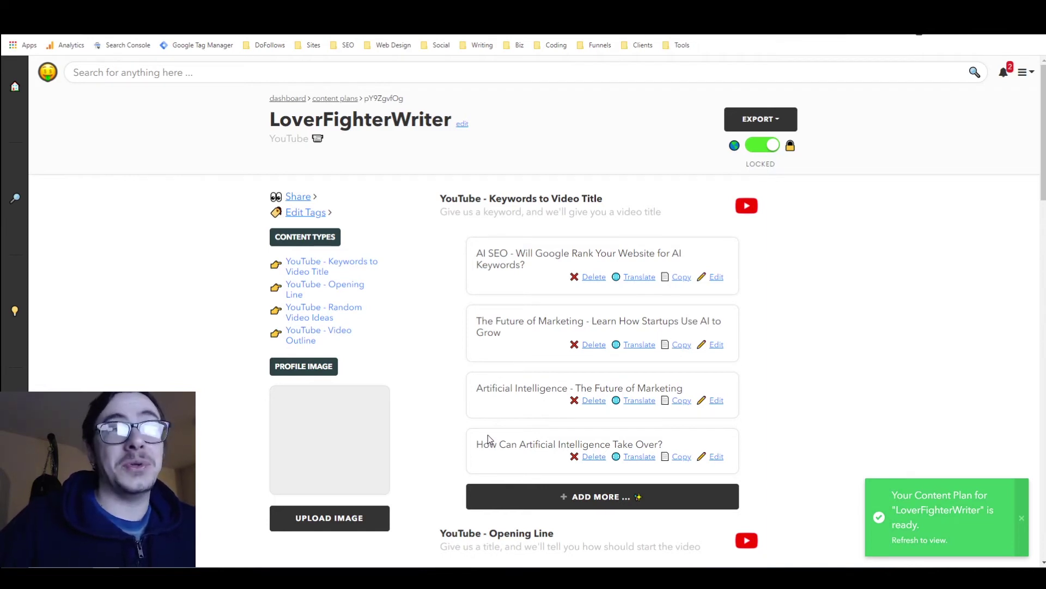
scroll(491, 417, down, 4)
scroll(492, 412, down, 2)
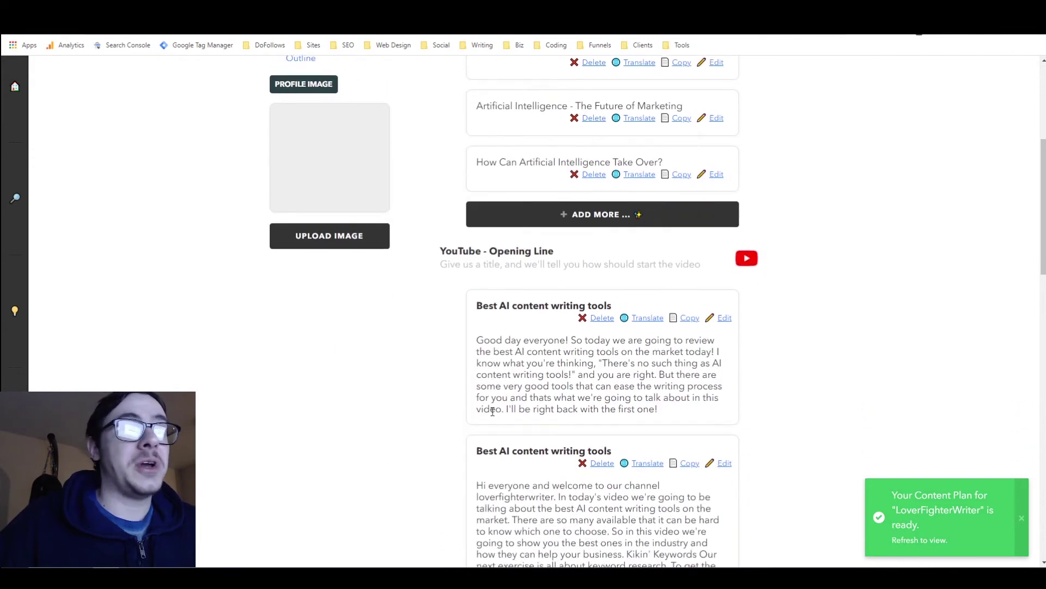
scroll(493, 411, down, 2)
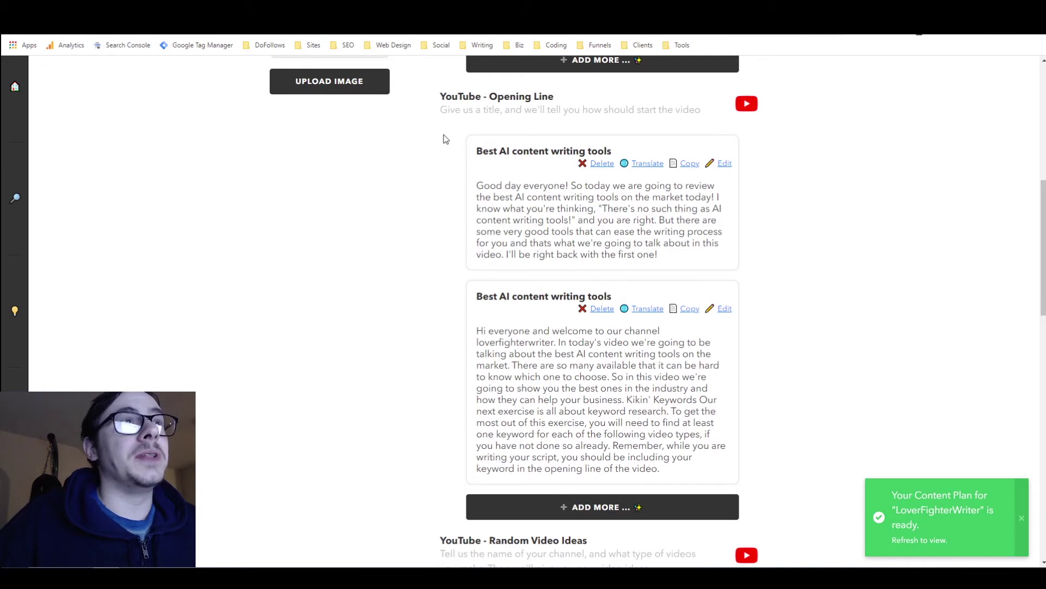
scroll(439, 137, up, 1)
scroll(442, 142, down, 1)
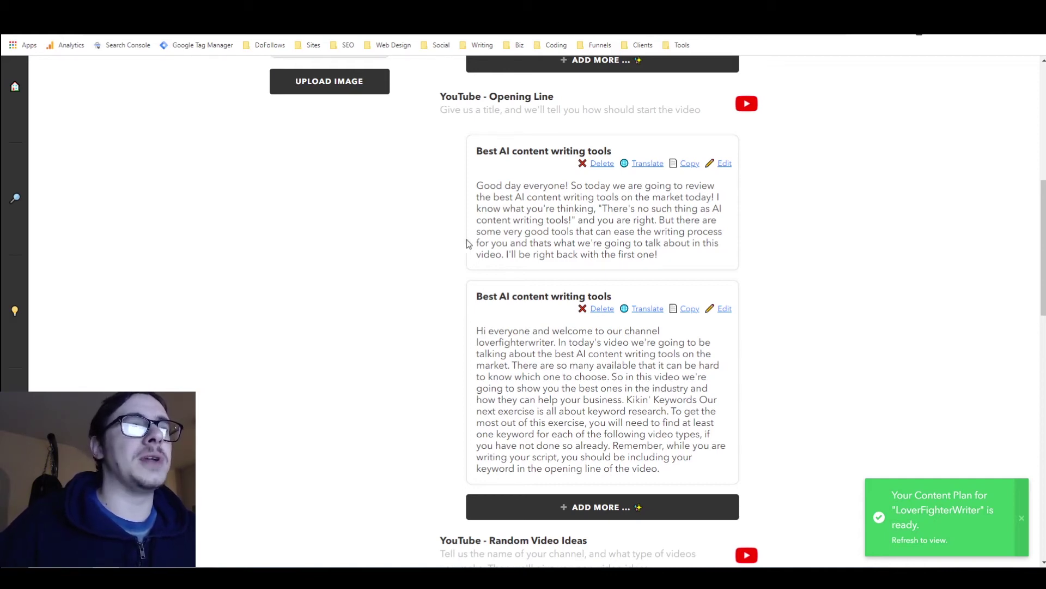
scroll(472, 240, down, 5)
scroll(469, 218, down, 2)
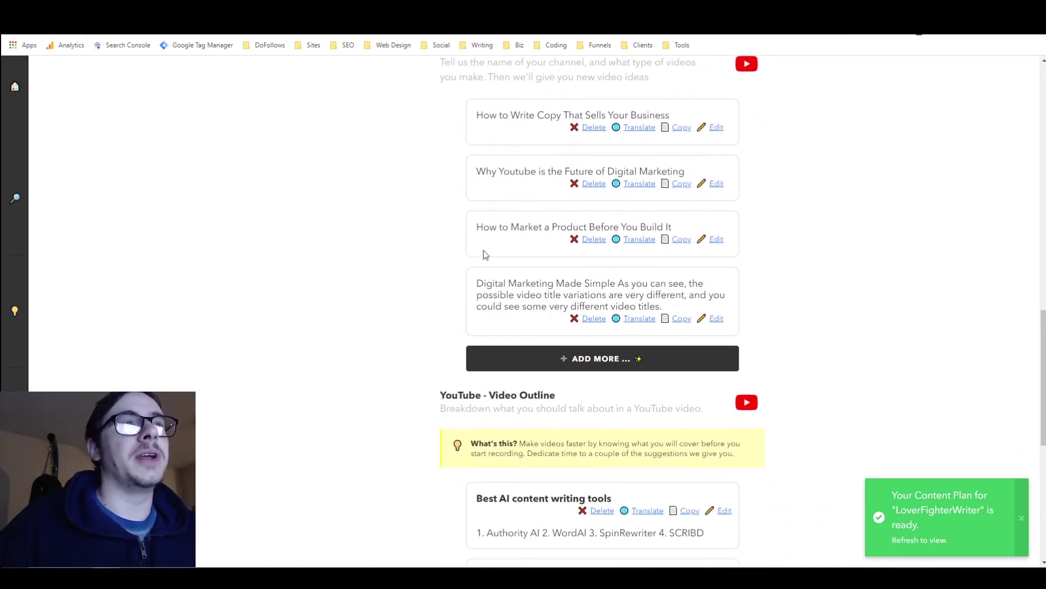
scroll(500, 231, down, 2)
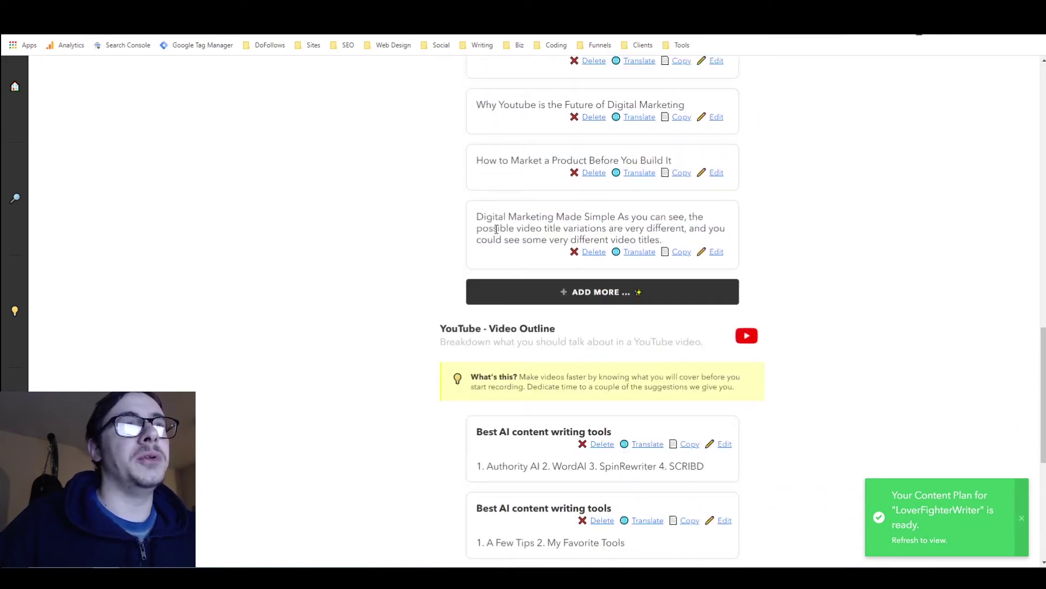
scroll(491, 231, down, 4)
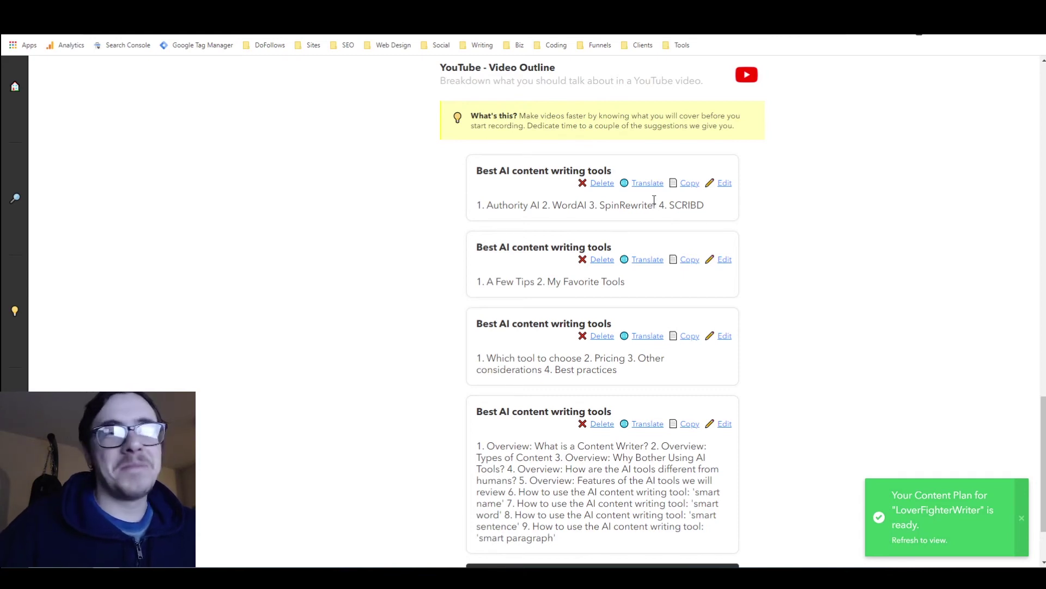
scroll(627, 200, down, 2)
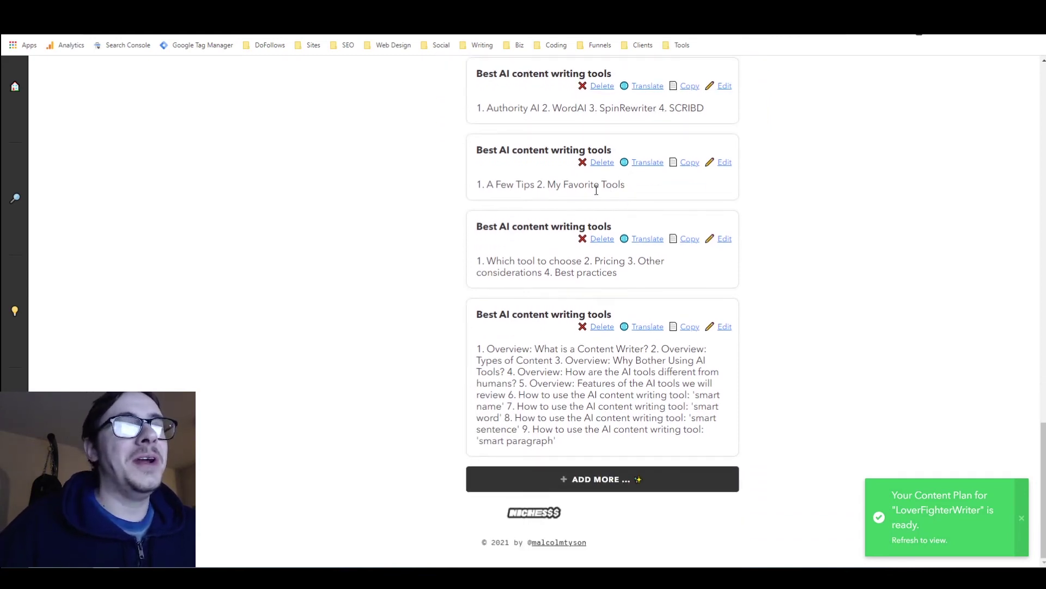
scroll(596, 190, up, 2)
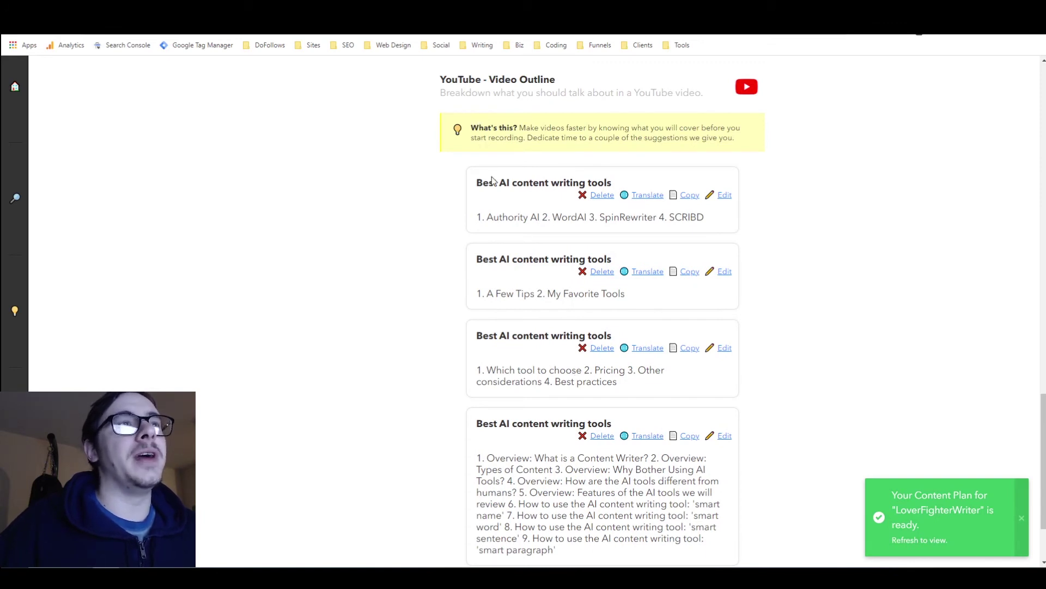
scroll(511, 240, down, 1)
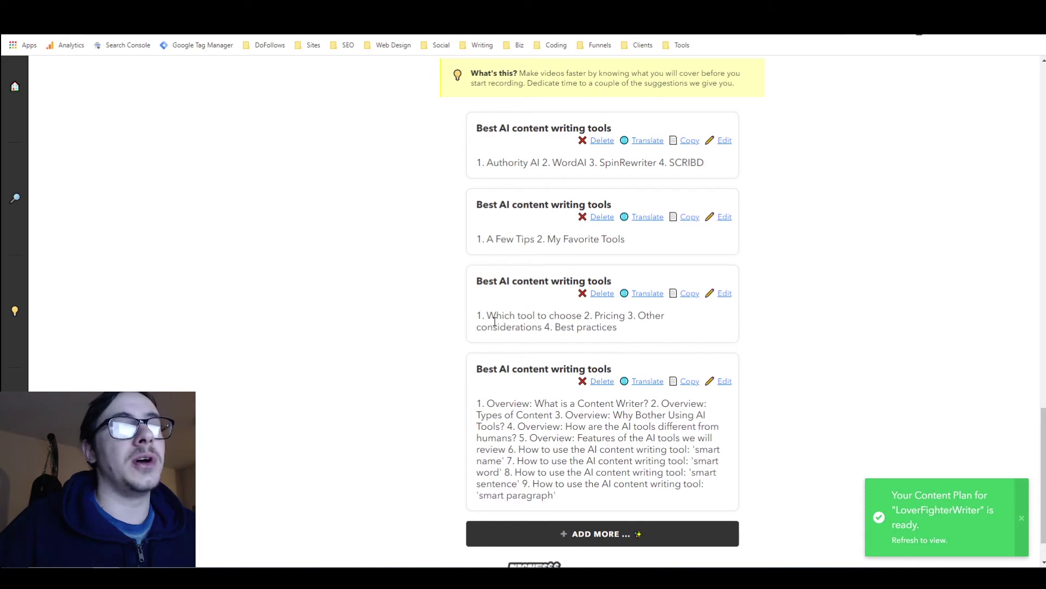
scroll(486, 331, down, 1)
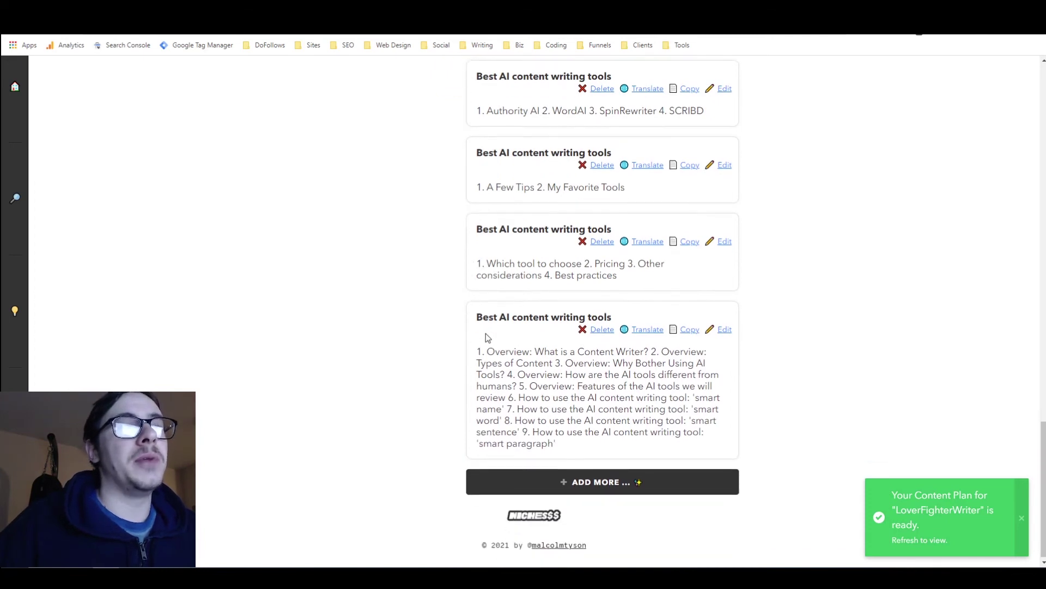
click(587, 479)
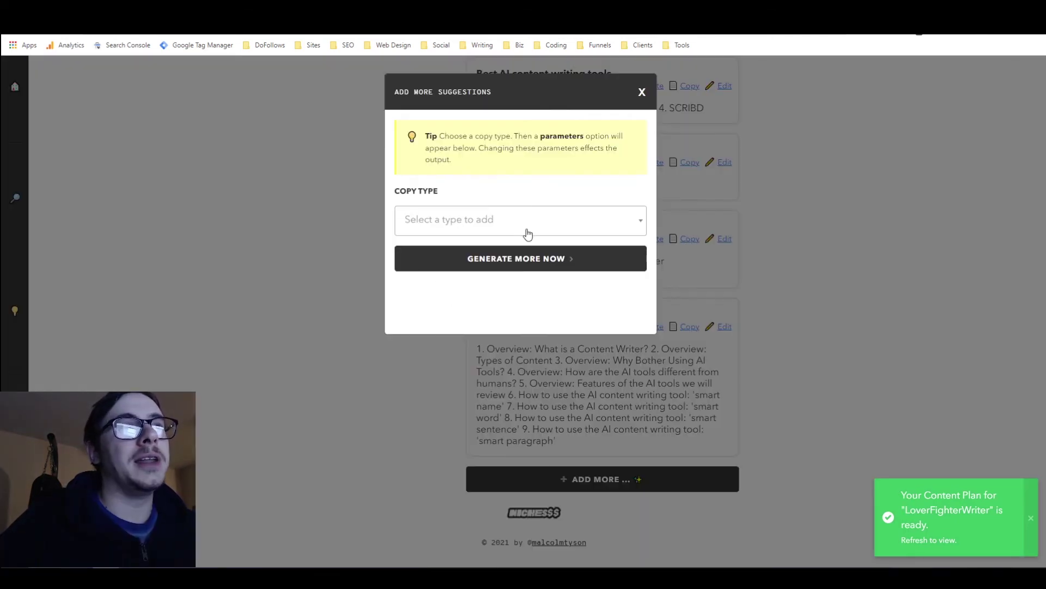
click(638, 96)
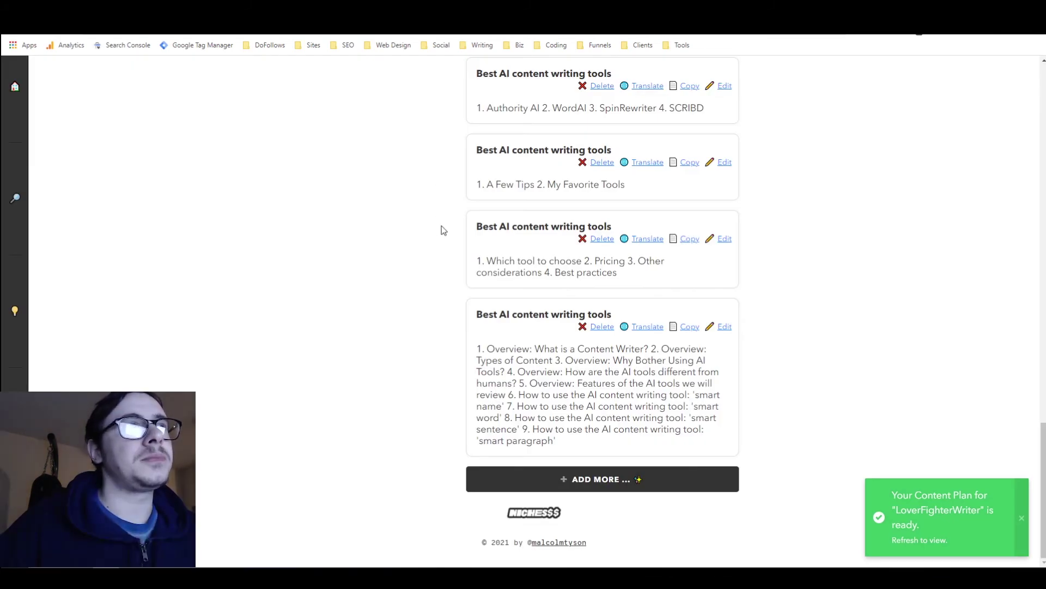
scroll(443, 229, up, 10)
scroll(662, 264, up, 9)
scroll(662, 265, up, 6)
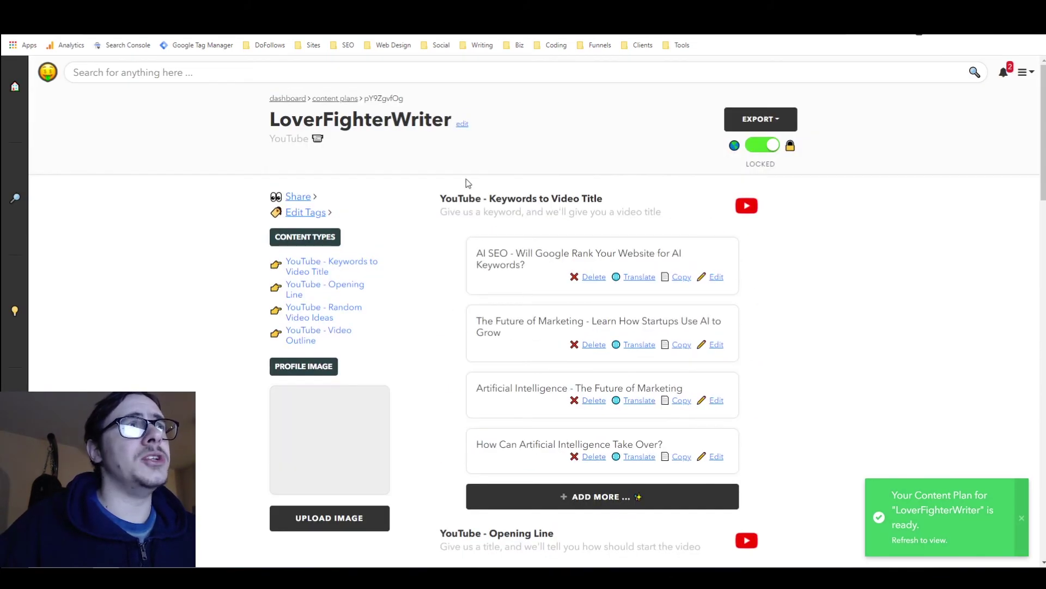
Return to the dashboard and open the Hobby Quiz under Business Idea Quizzes.
click(283, 99)
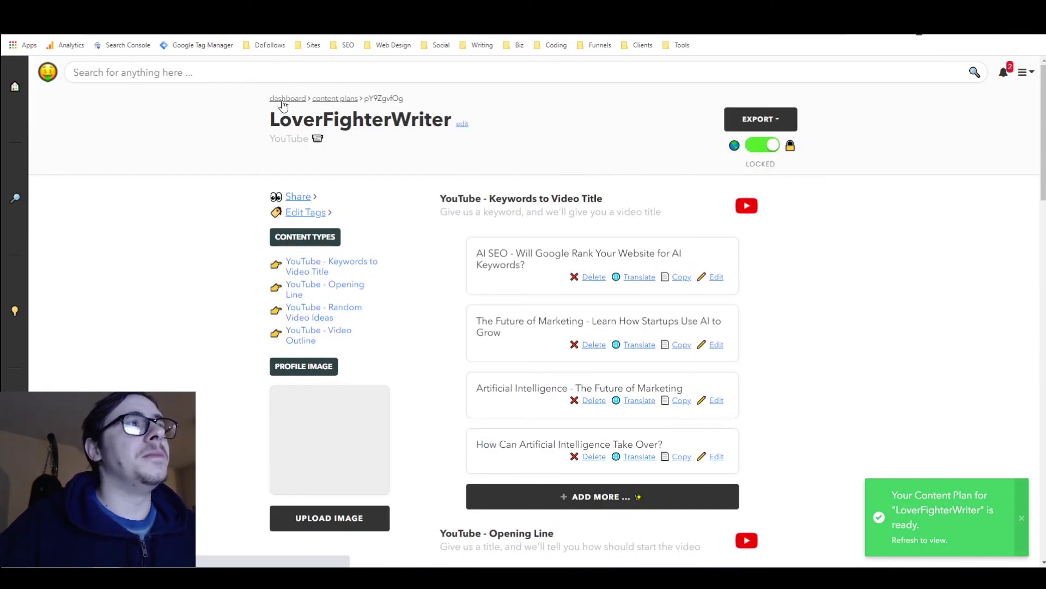
scroll(304, 166, down, 4)
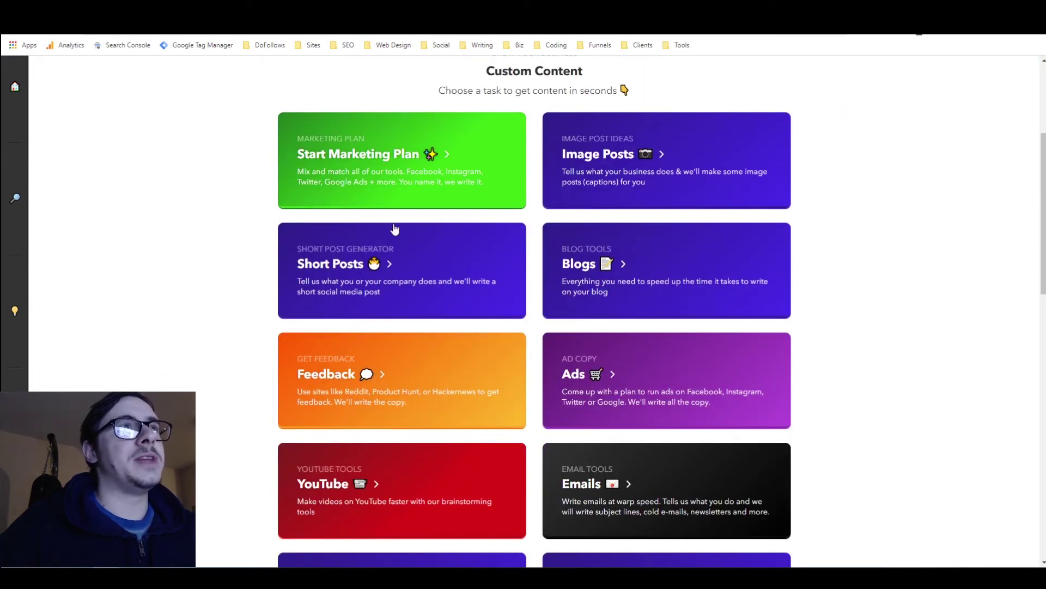
scroll(231, 145, down, 3)
scroll(234, 147, down, 8)
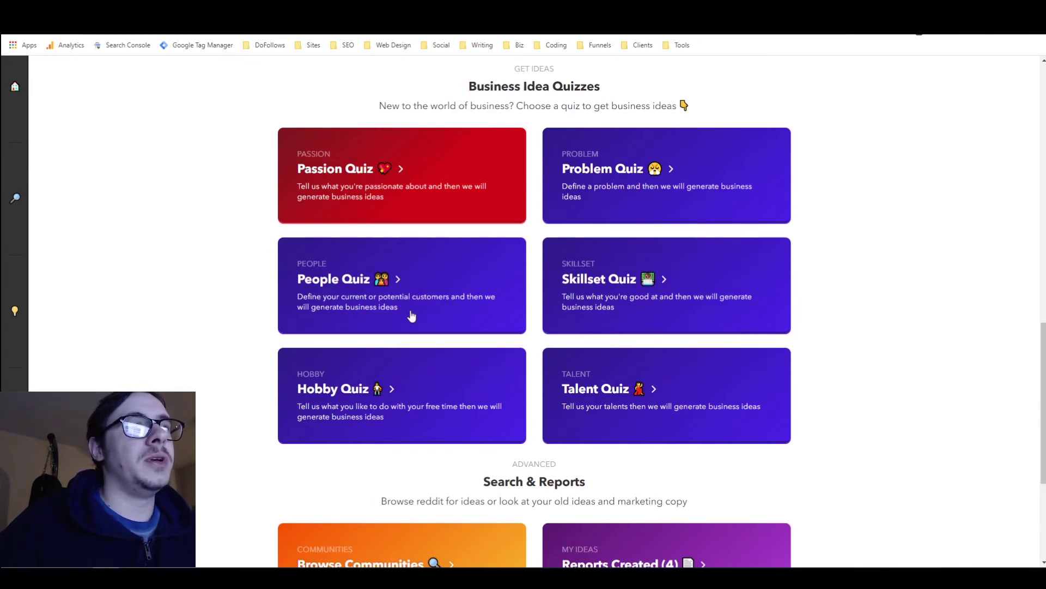
click(418, 392)
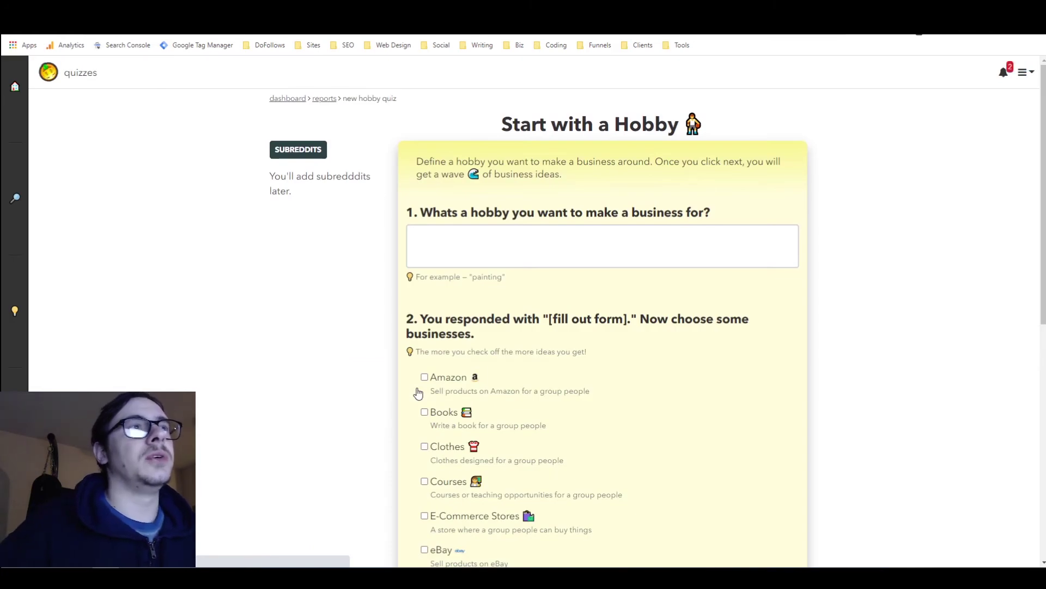
Enter 'music' as the hobby, tick Courses, E-Commerce Stores, Electronics and Video Games, and generate ideas.
click(516, 229)
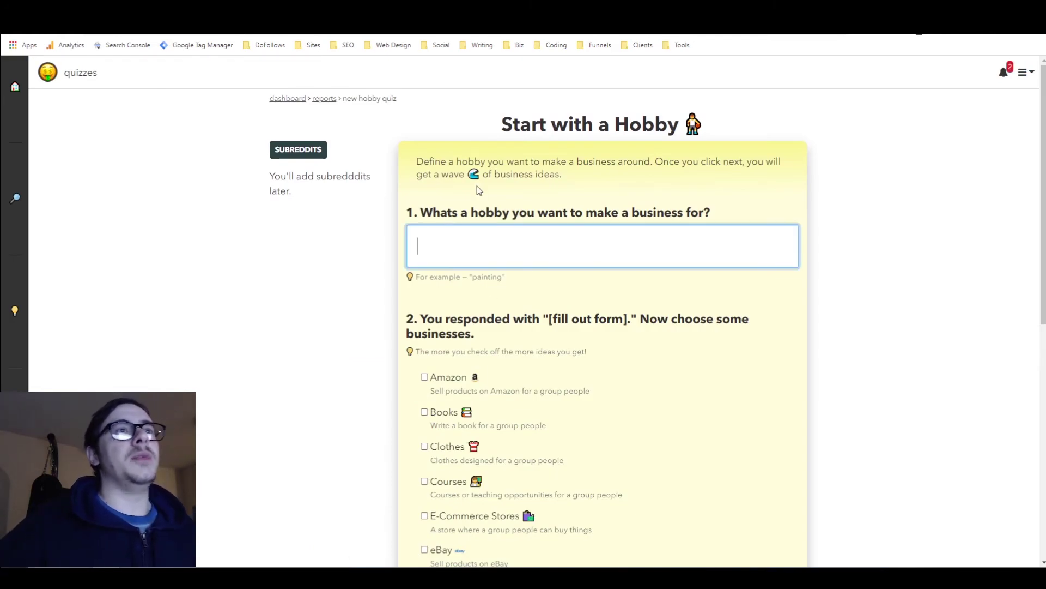
text(music)
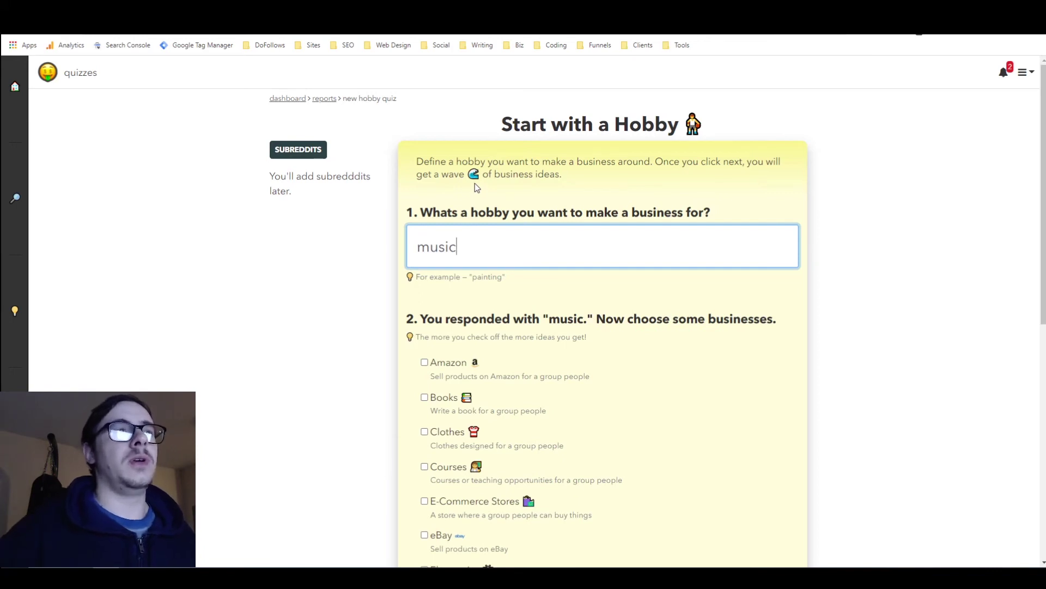
scroll(472, 185, down, 3)
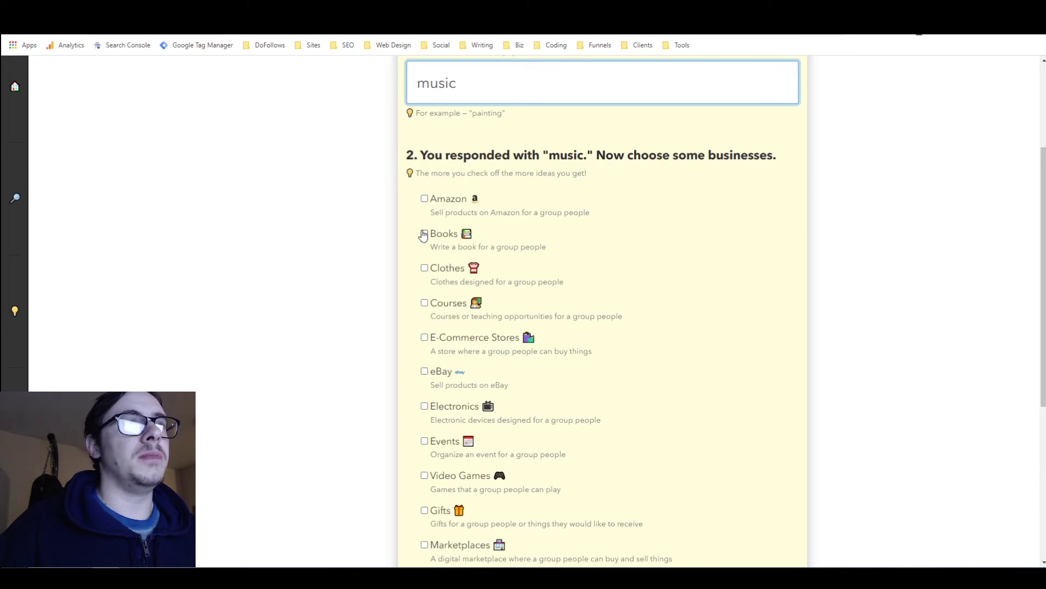
scroll(424, 240, down, 1)
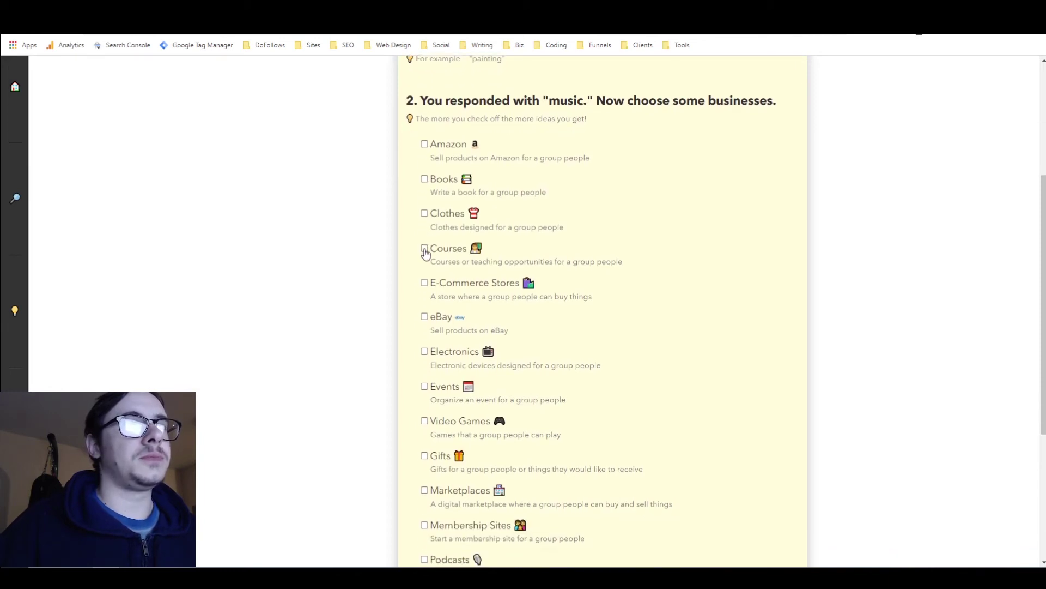
click(424, 249)
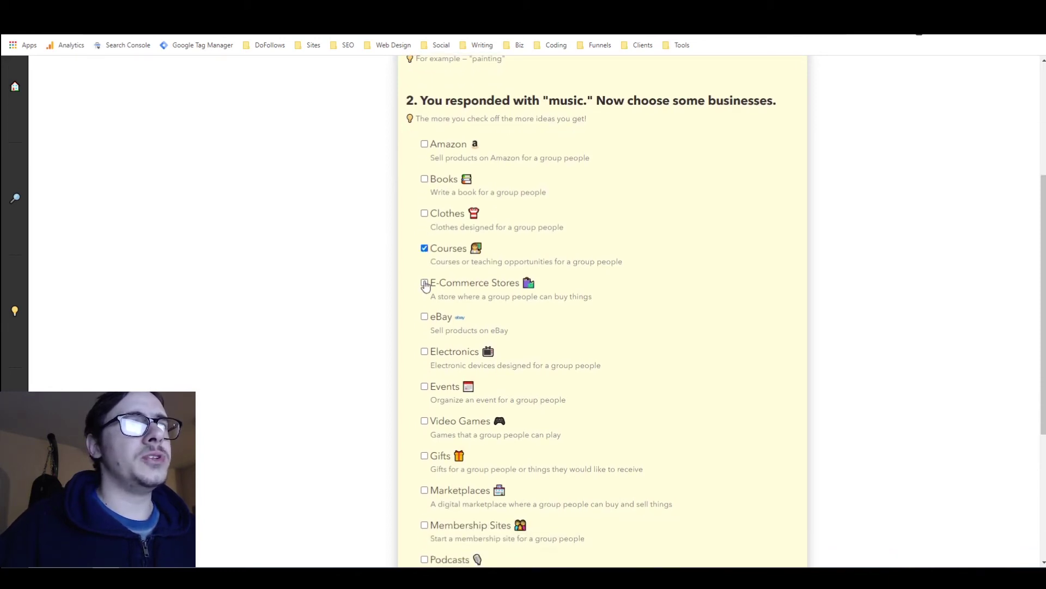
click(425, 282)
scroll(425, 281, down, 2)
click(425, 250)
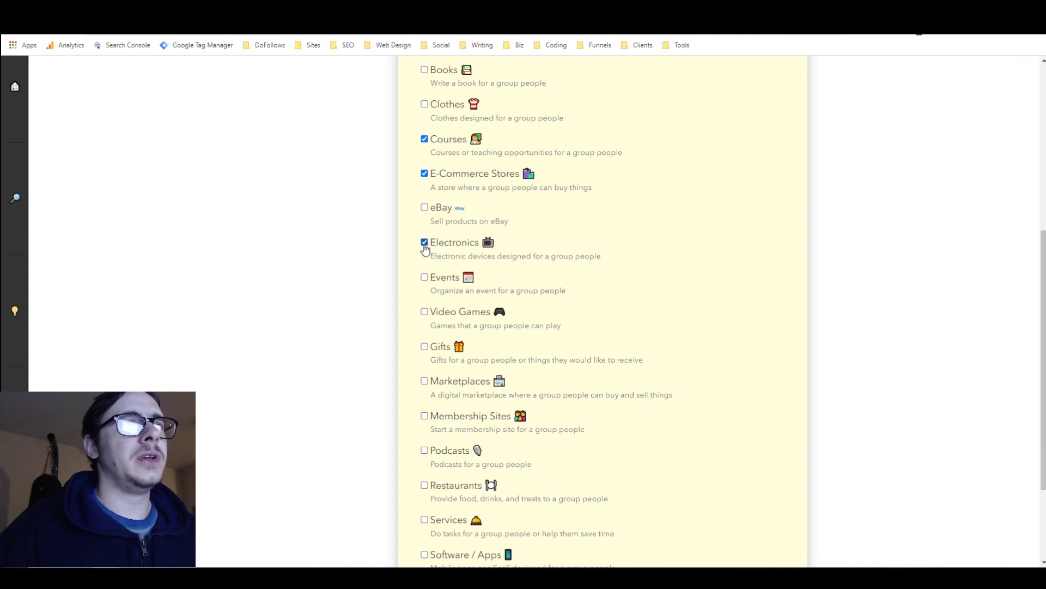
scroll(426, 249, down, 2)
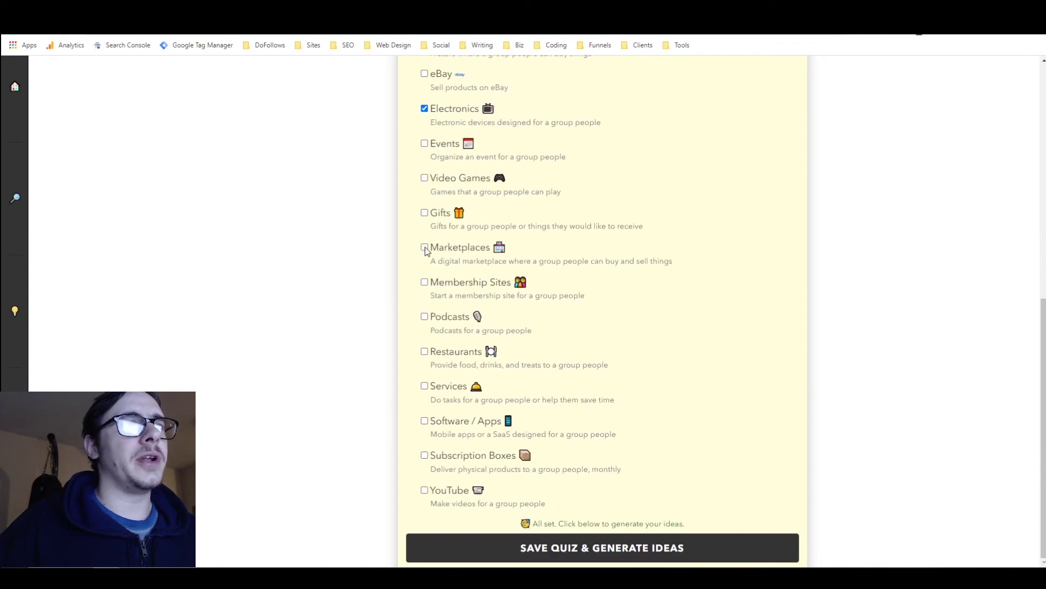
click(426, 185)
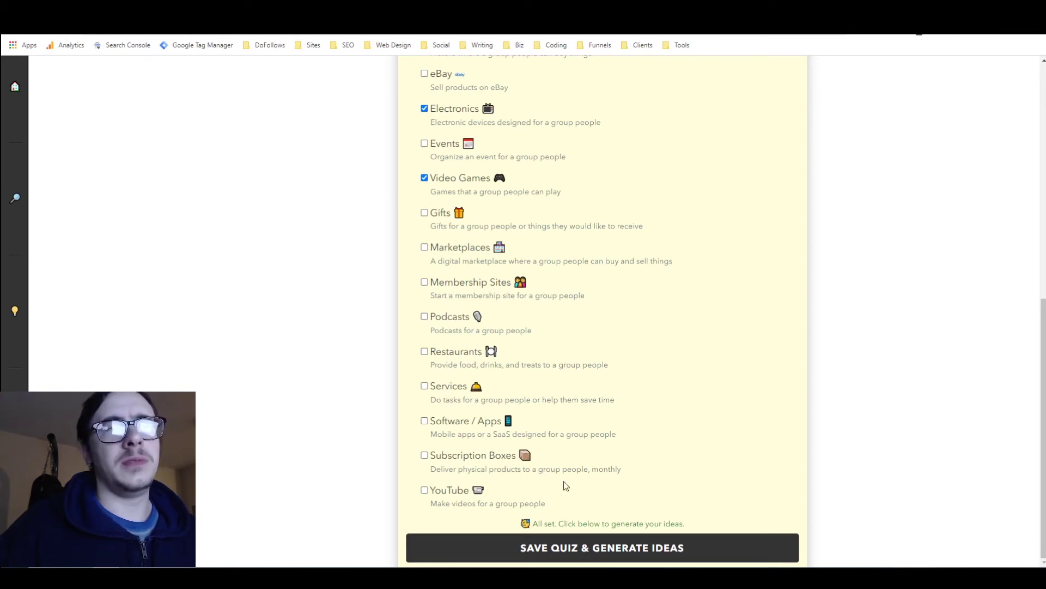
click(579, 559)
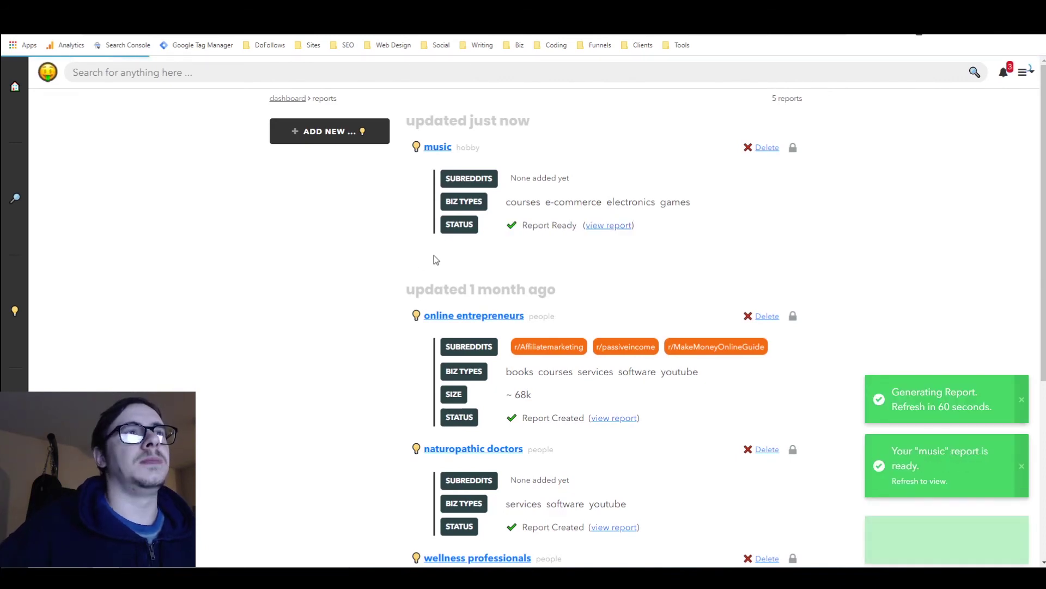
Open the finished music report and scroll to its five Electronics device ideas.
click(605, 228)
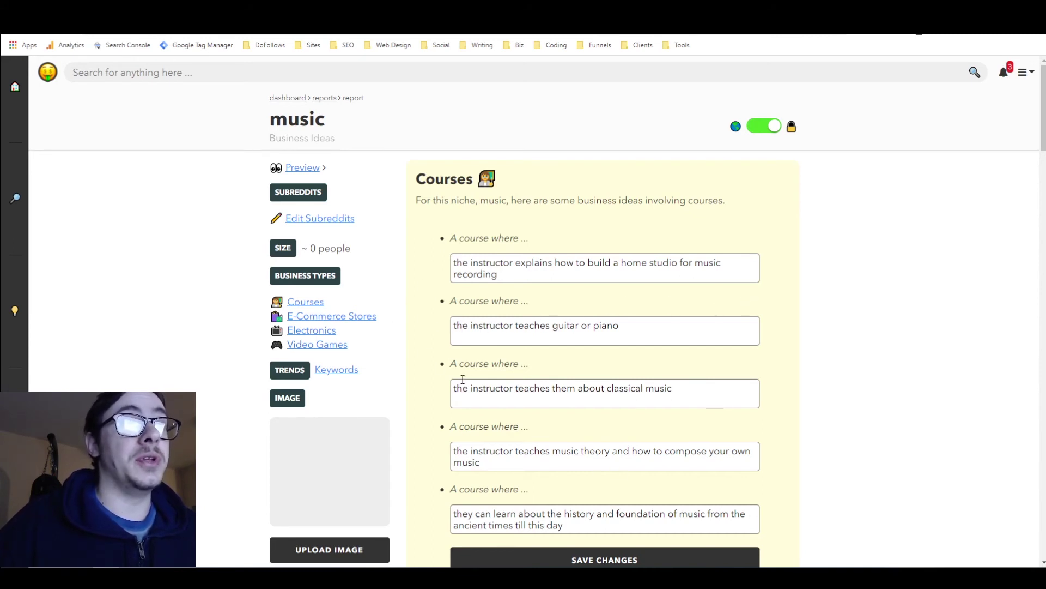
scroll(479, 382, down, 5)
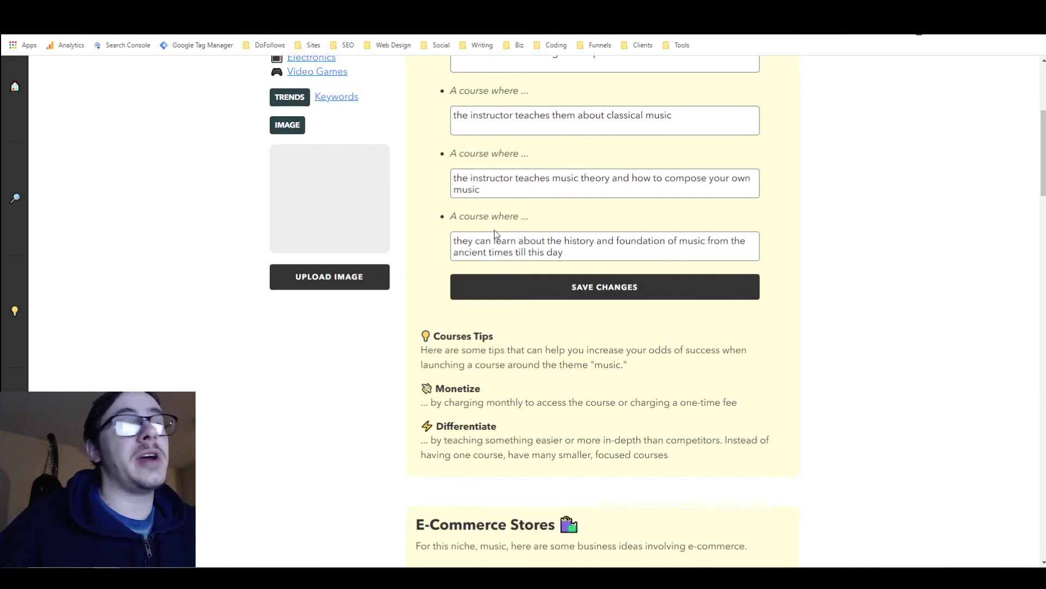
scroll(486, 226, down, 4)
scroll(477, 228, down, 2)
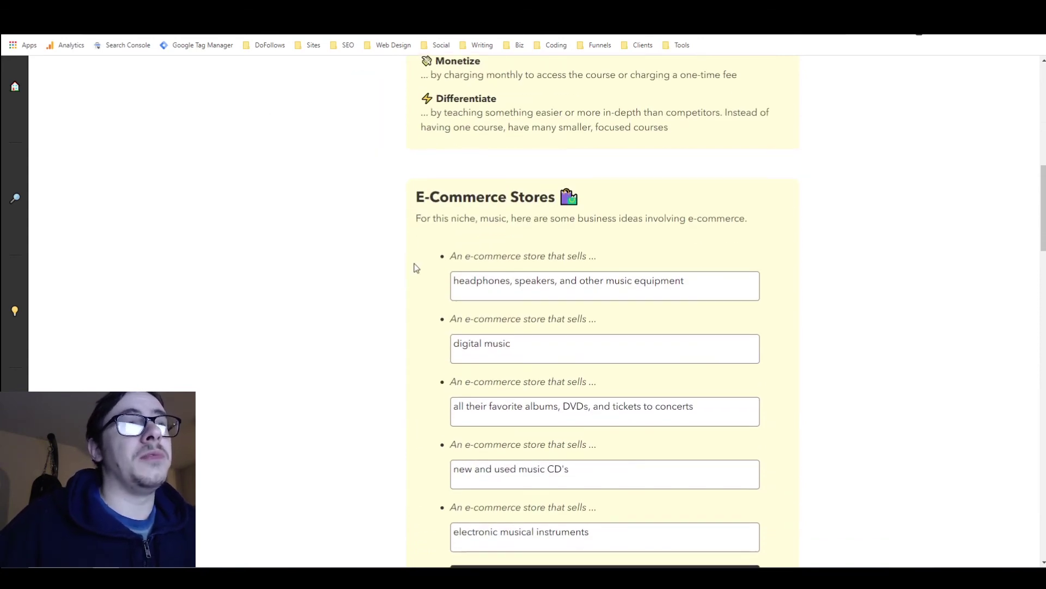
scroll(406, 252, down, 3)
scroll(407, 251, down, 4)
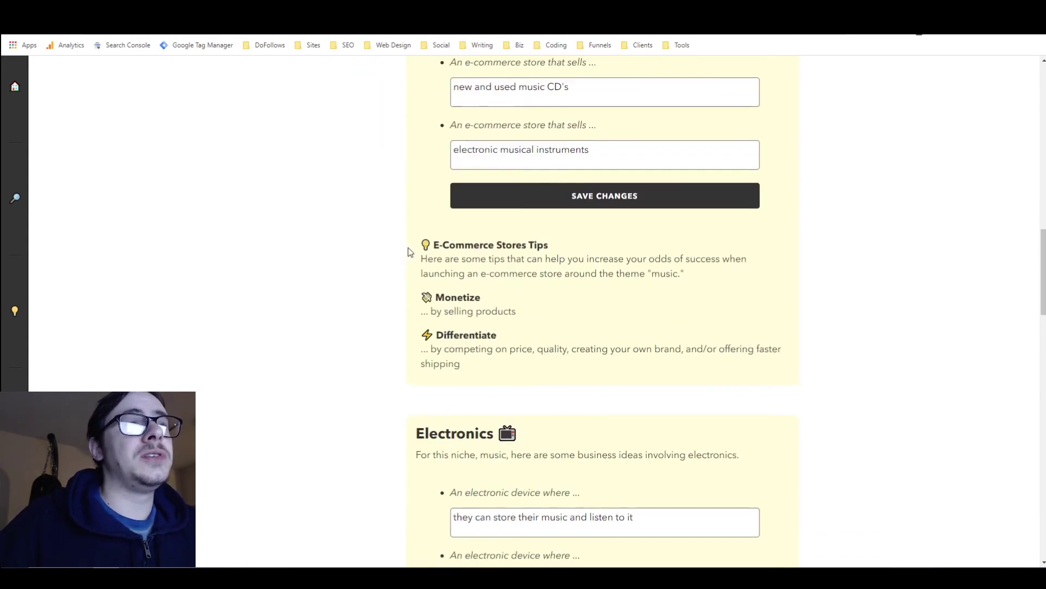
scroll(409, 252, down, 3)
scroll(410, 252, down, 3)
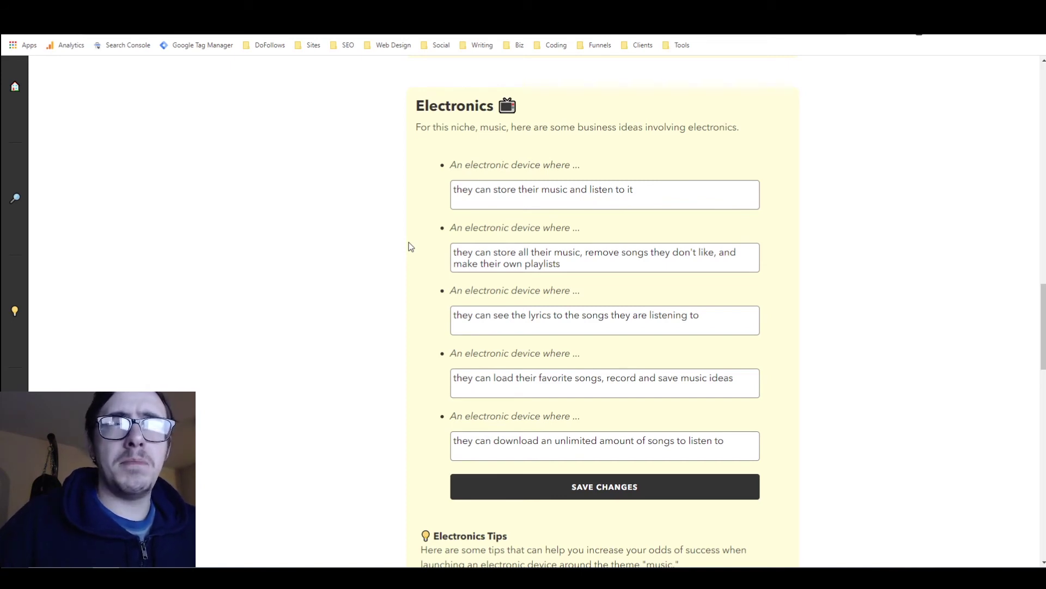
Scroll through the music report's Video Games and 5-Year Trends sections.
scroll(409, 243, down, 3)
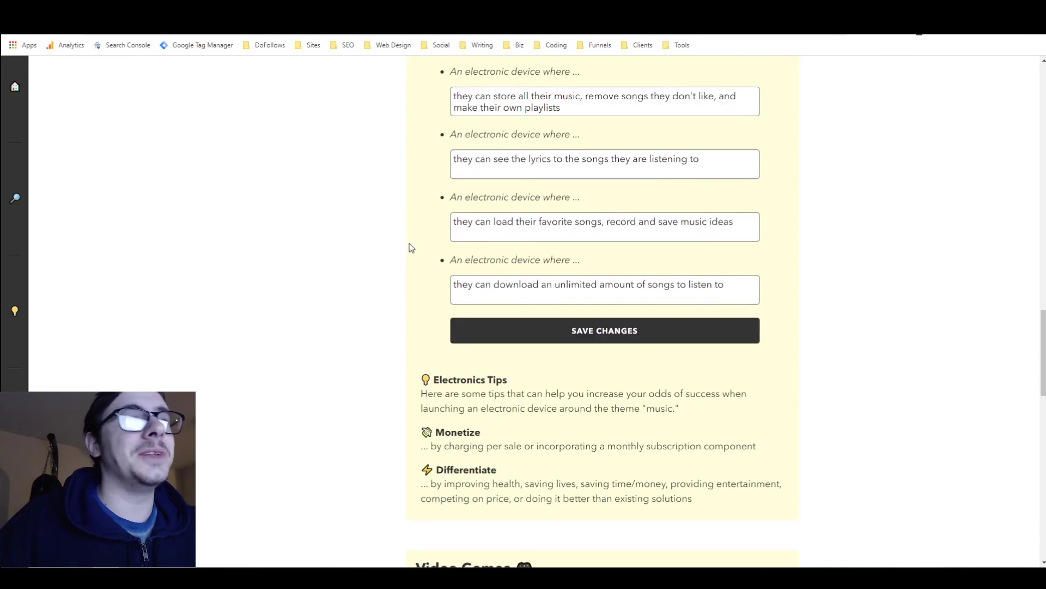
scroll(409, 243, down, 3)
scroll(410, 243, down, 3)
scroll(411, 242, down, 3)
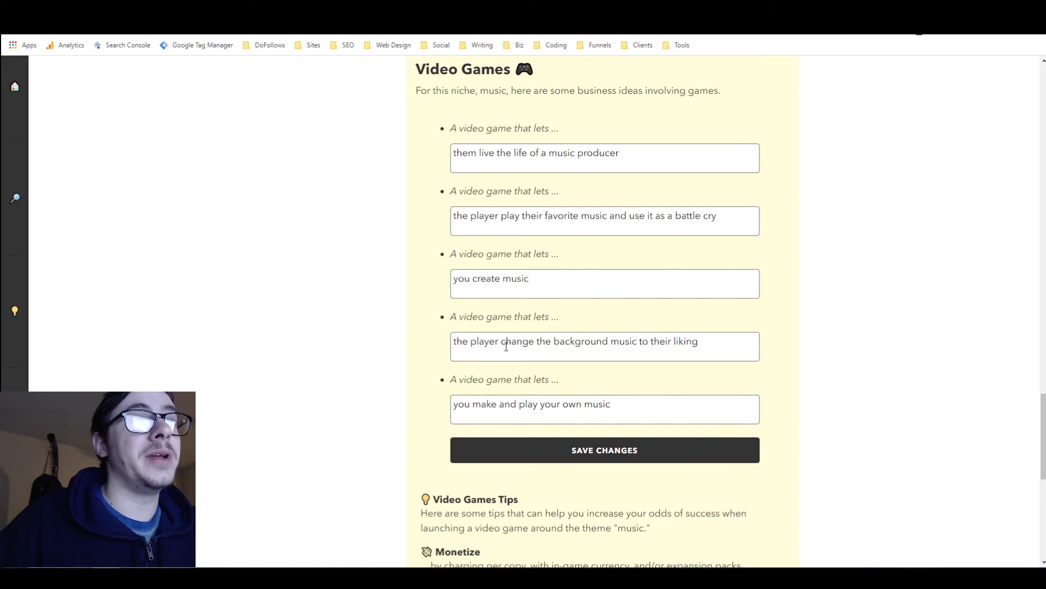
scroll(490, 327, down, 2)
scroll(412, 313, down, 2)
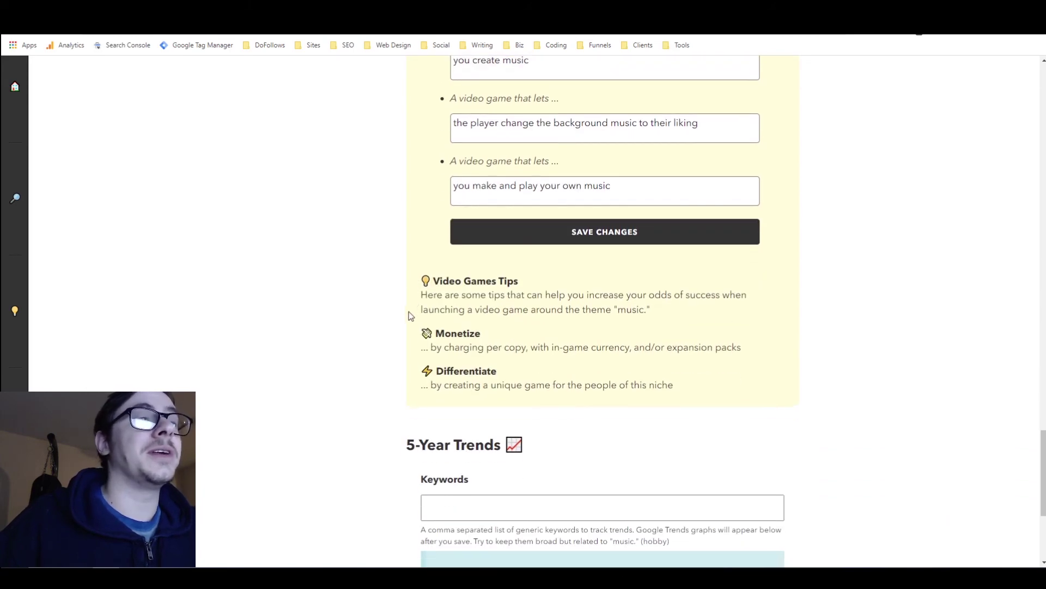
scroll(400, 324, down, 4)
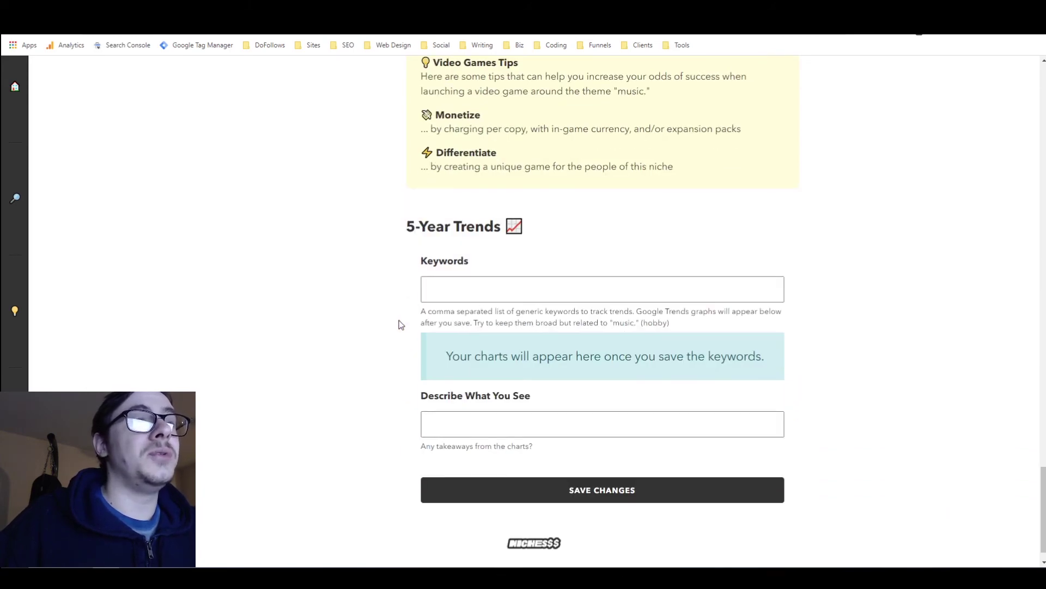
Scroll back to the top of the report and return to the dashboard via the breadcrumb.
scroll(400, 324, up, 7)
scroll(386, 332, up, 7)
scroll(381, 333, up, 7)
scroll(373, 334, up, 8)
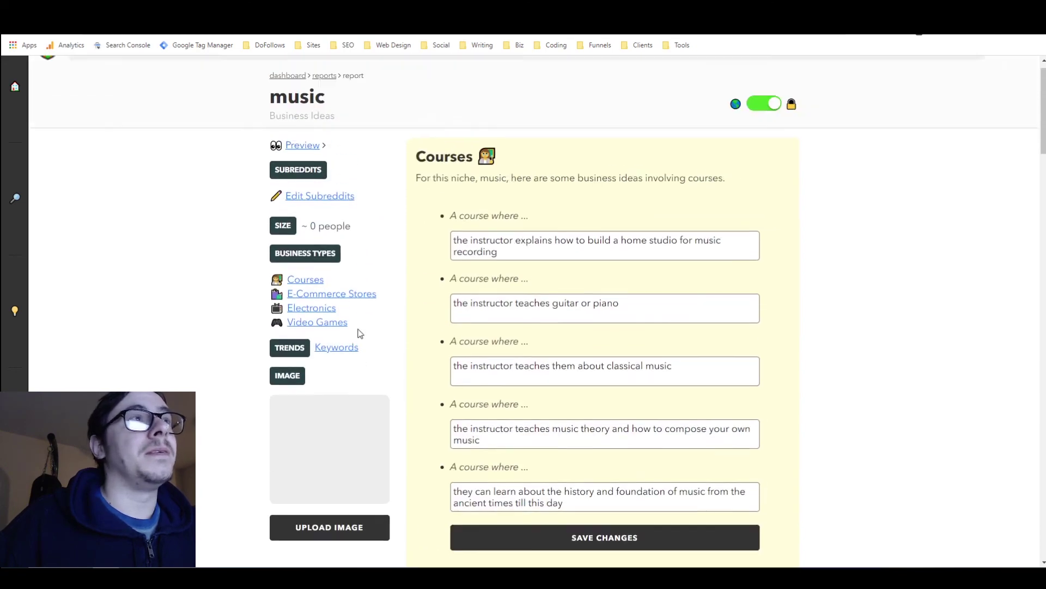
scroll(360, 334, up, 1)
click(287, 98)
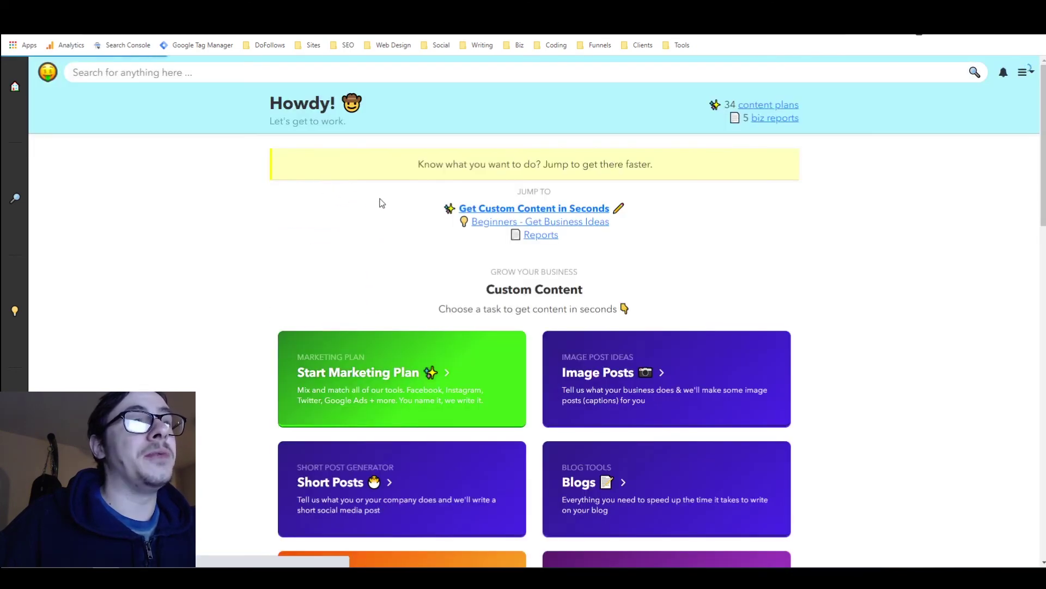
Scroll the dashboard to Search & Reports and open the Browse Communities card.
scroll(385, 210, down, 4)
scroll(385, 212, down, 5)
scroll(384, 213, down, 4)
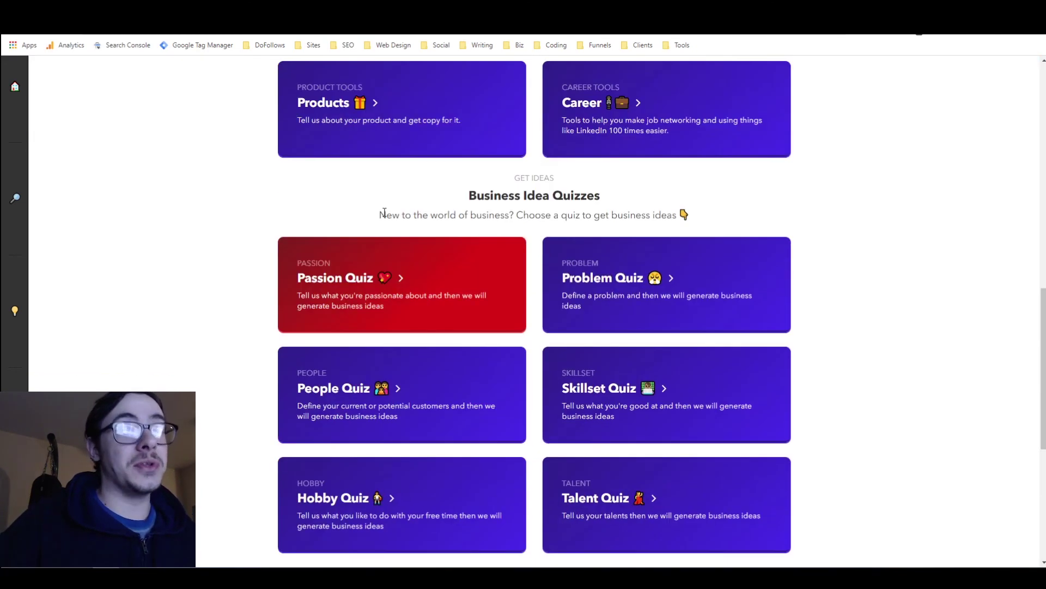
scroll(384, 213, down, 4)
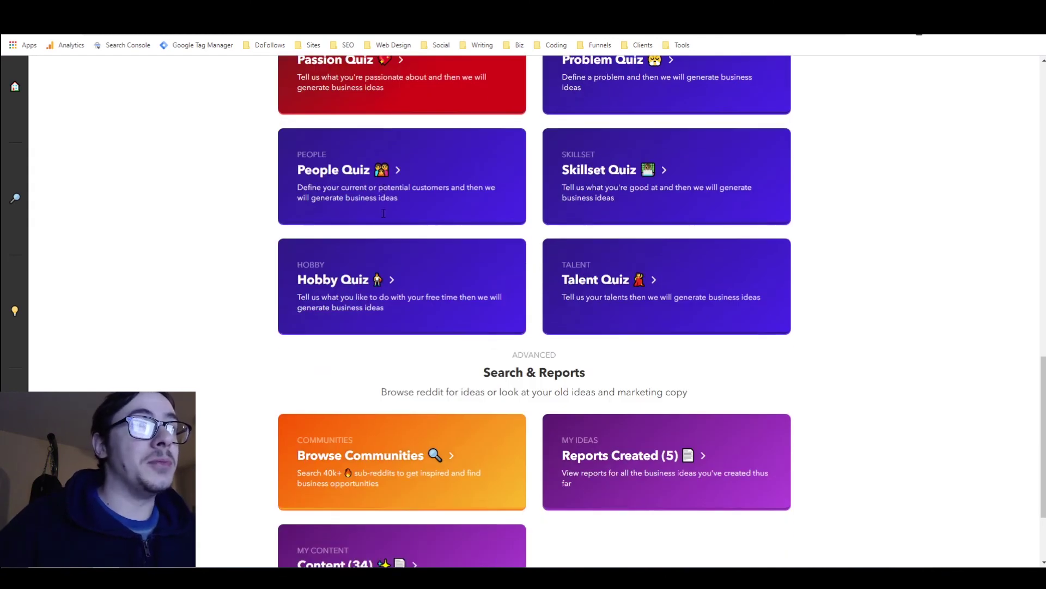
scroll(384, 219, down, 3)
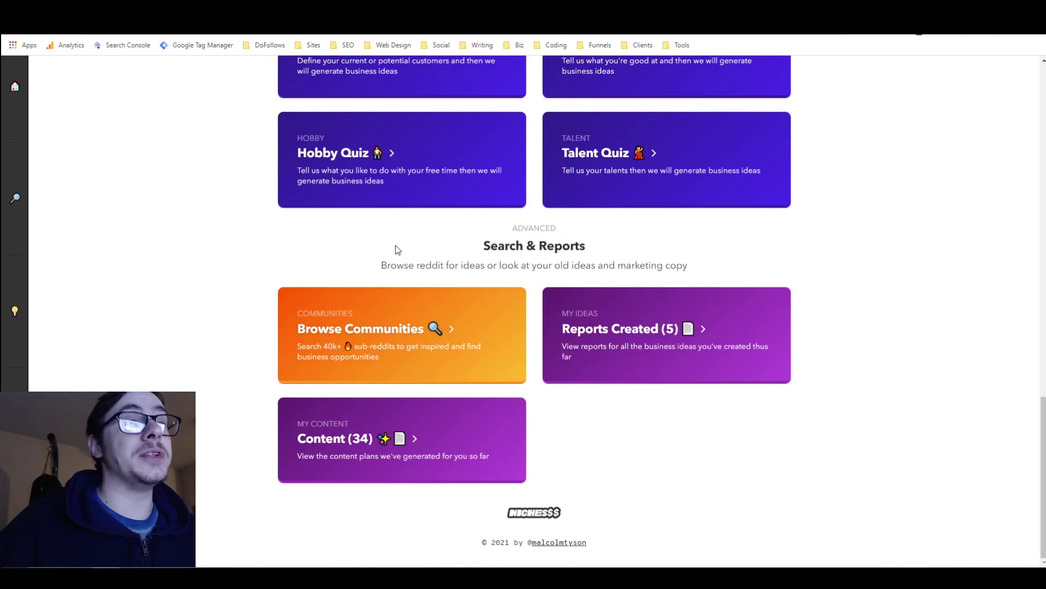
scroll(426, 241, up, 2)
scroll(422, 248, up, 2)
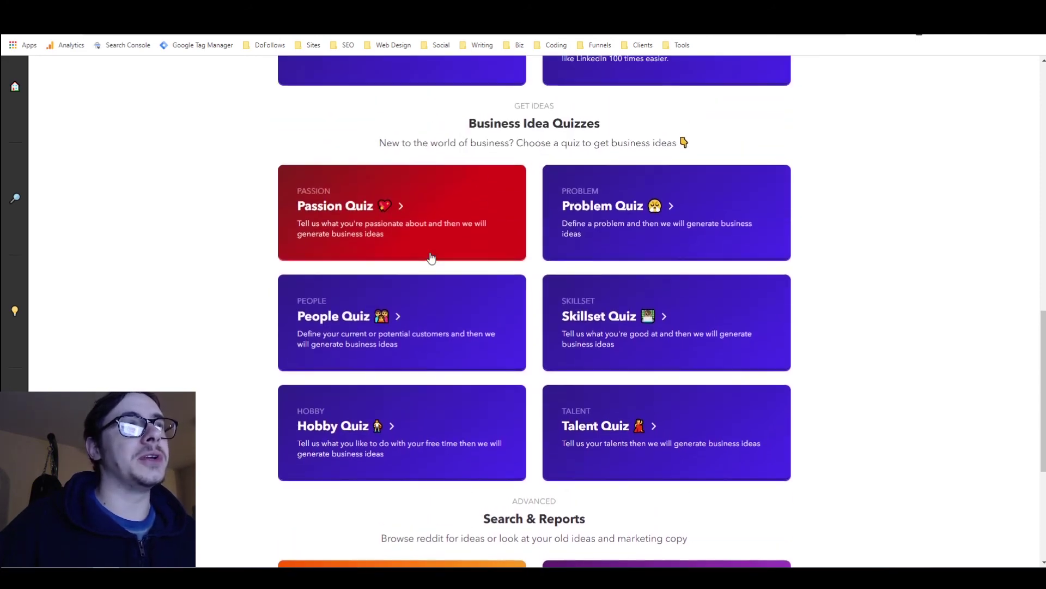
scroll(431, 256, down, 3)
scroll(430, 255, down, 2)
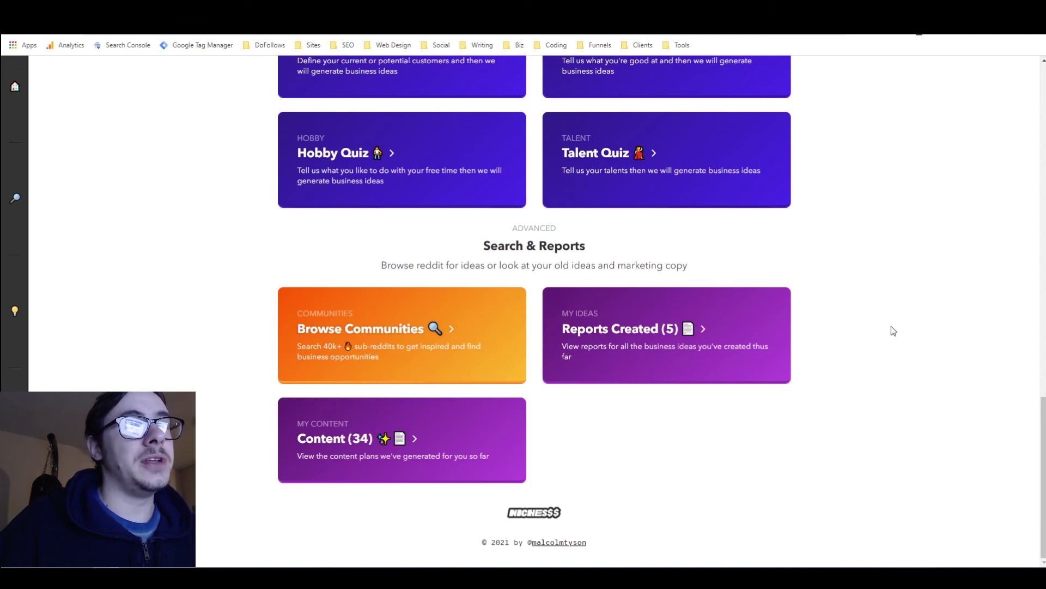
click(429, 320)
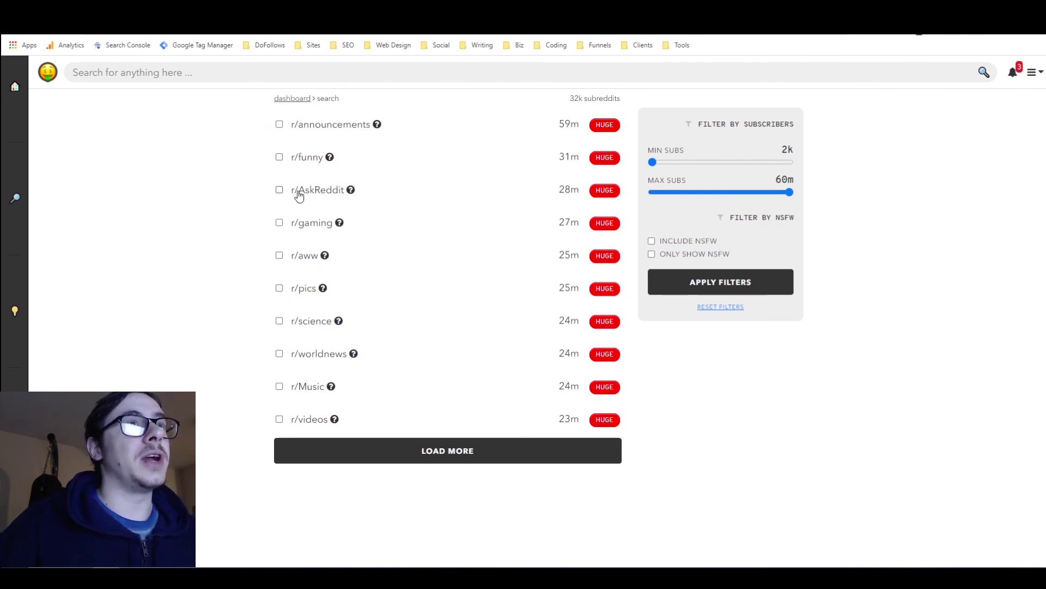
Tick r/Music as the niche basis and nudge the MIN SUBS slider.
click(279, 387)
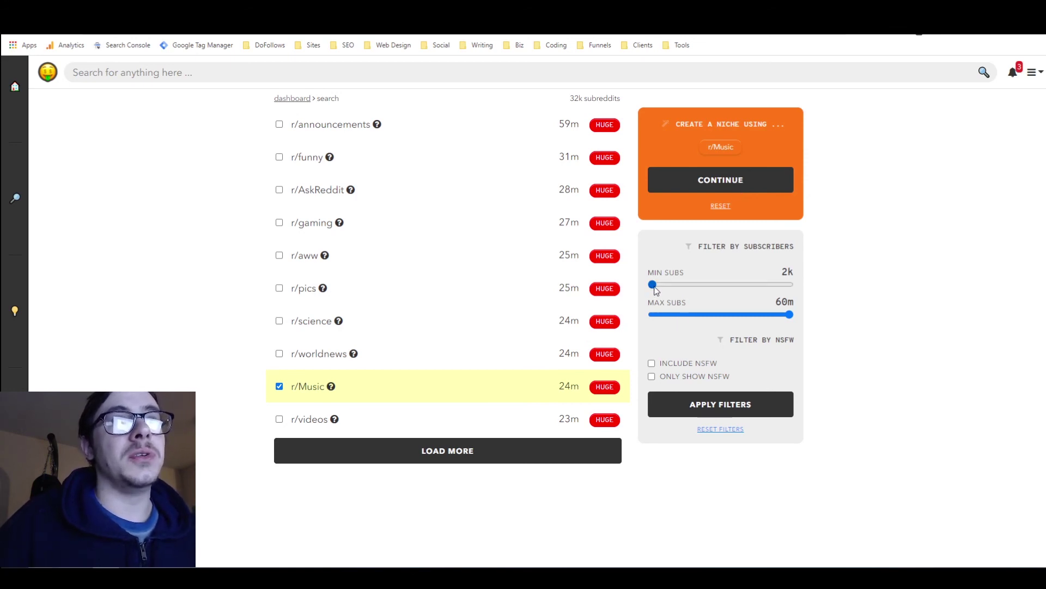
mouse_move(652, 284)
mouse_down()
mouse_move(679, 284)
mouse_move(653, 284)
mouse_up()
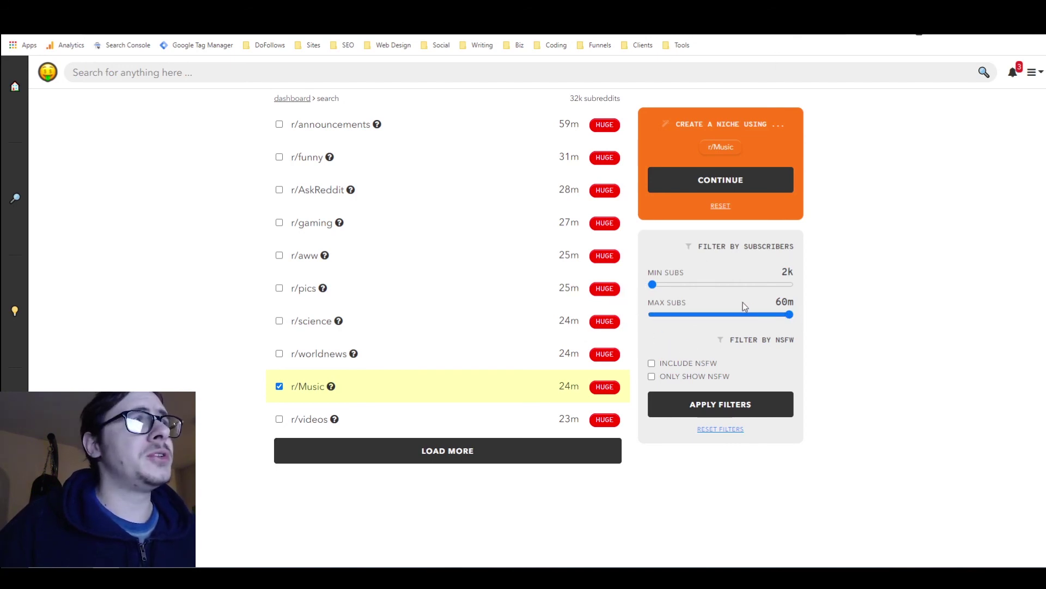
click(548, 72)
Run a Reddit Search for 'guitar puppies and kittens'.
text(g)
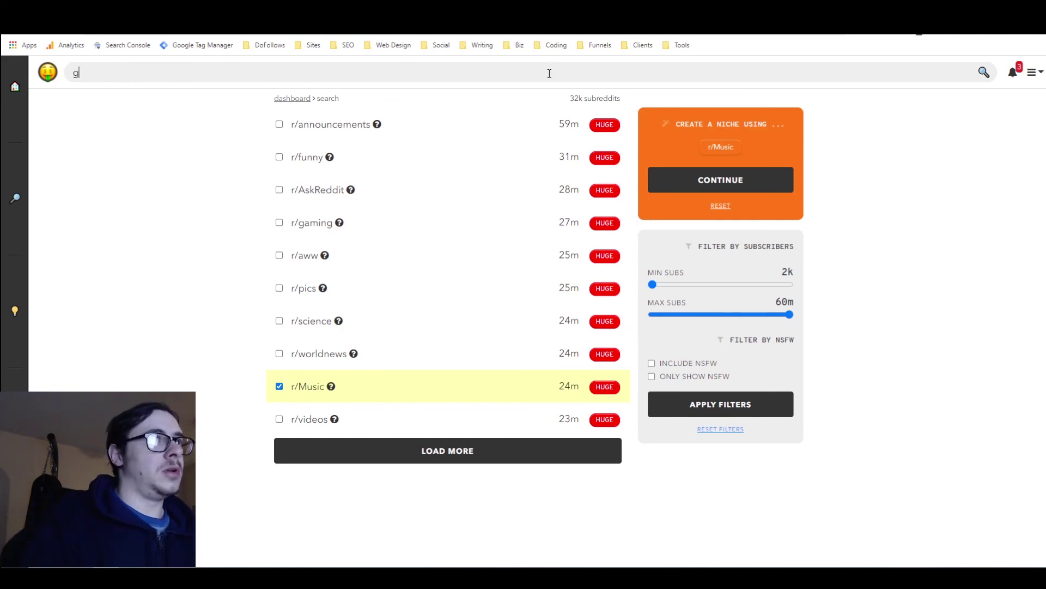
text(uitar )
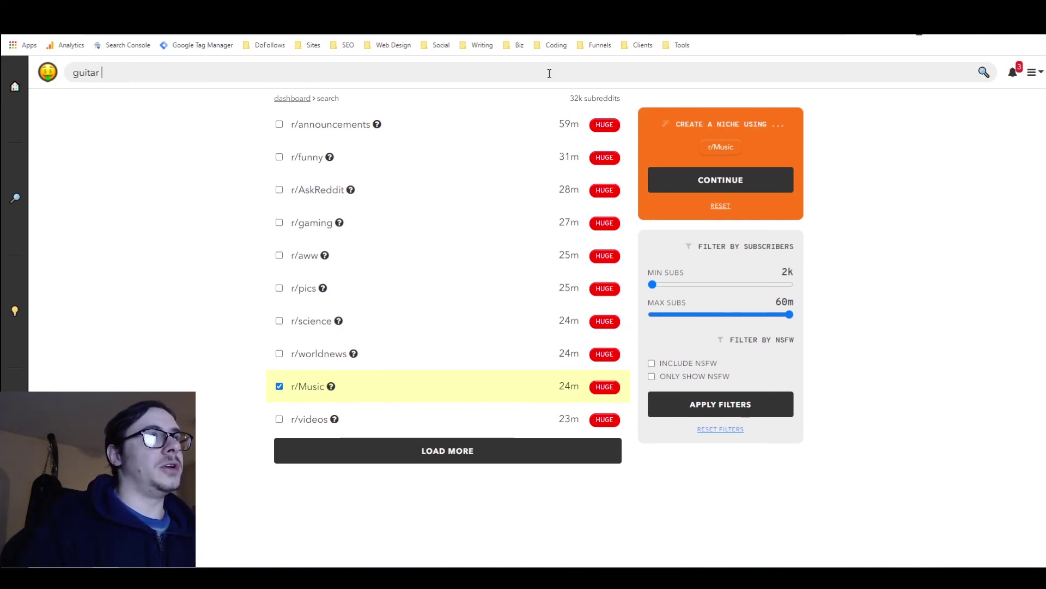
text(puppies and kitt)
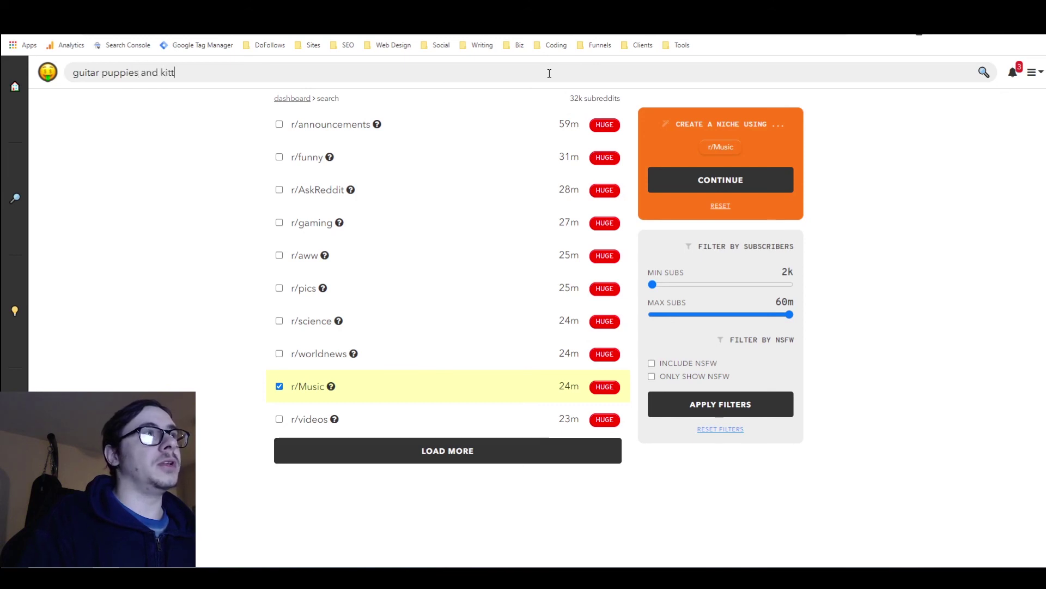
text(ens)
key(Return)
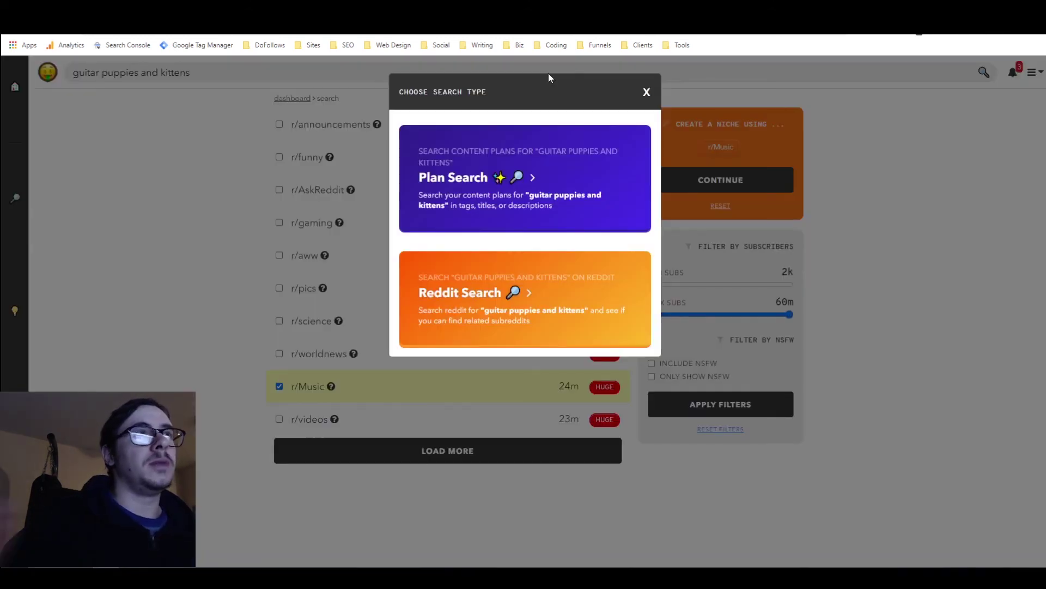
click(527, 290)
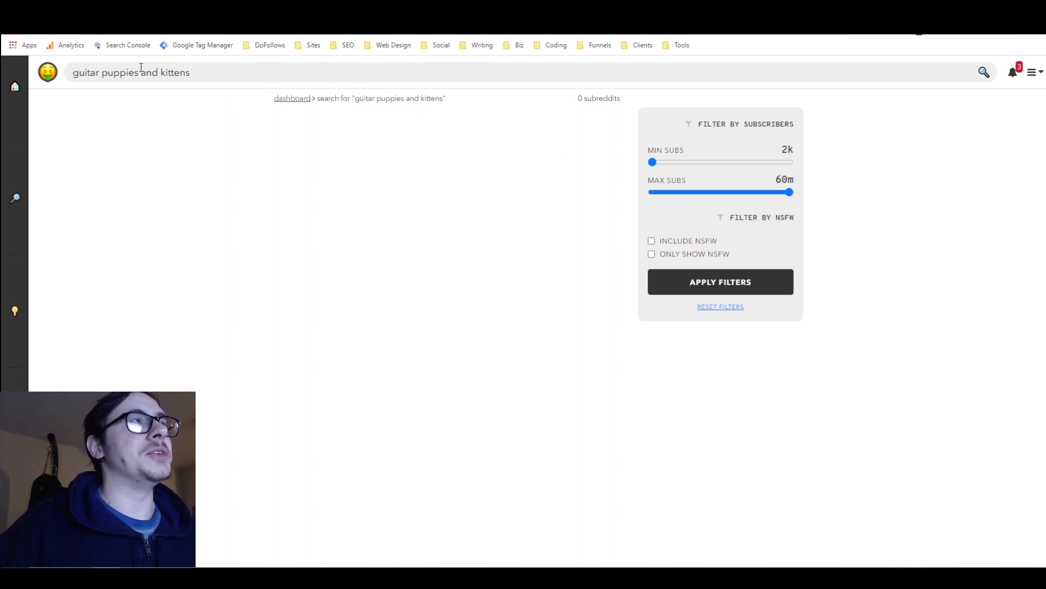
Narrow the Reddit Search to 'guitar', listing 118 subreddits, then go home to the dashboard.
drag(104, 73, 292, 77)
key(BackSpace)
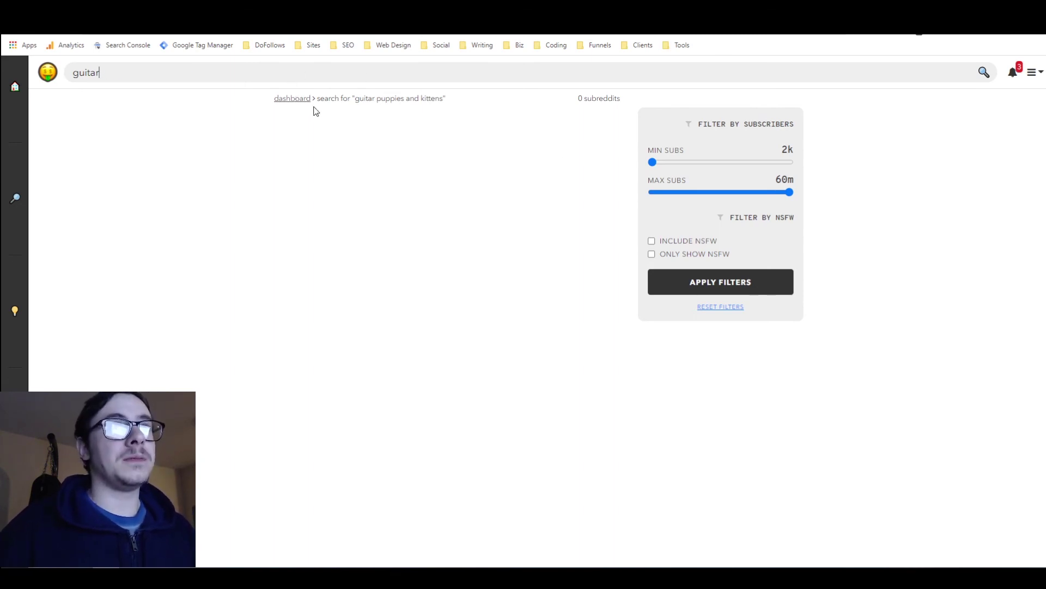
key(Return)
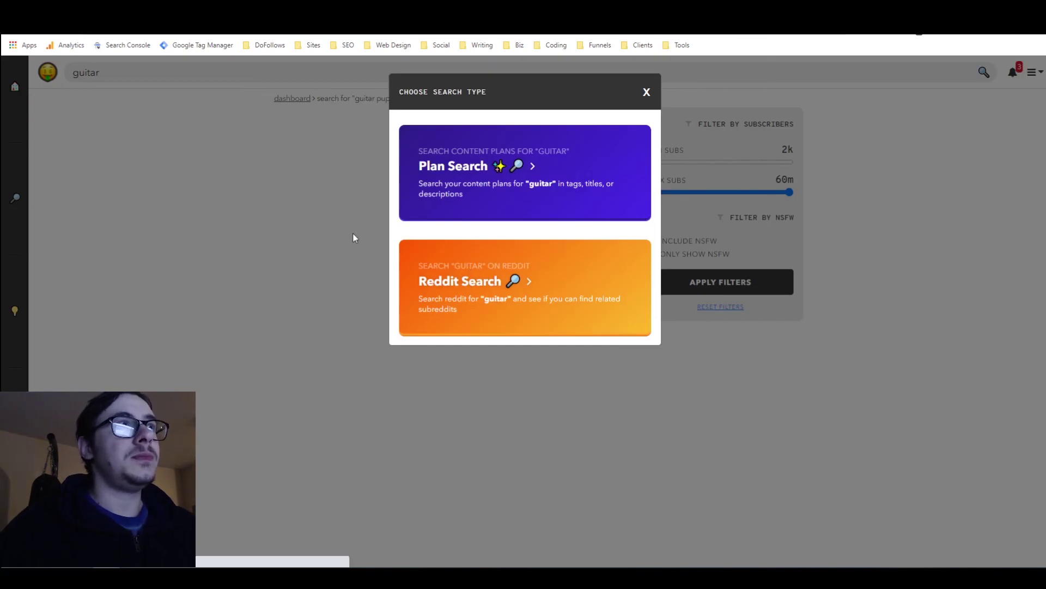
click(308, 229)
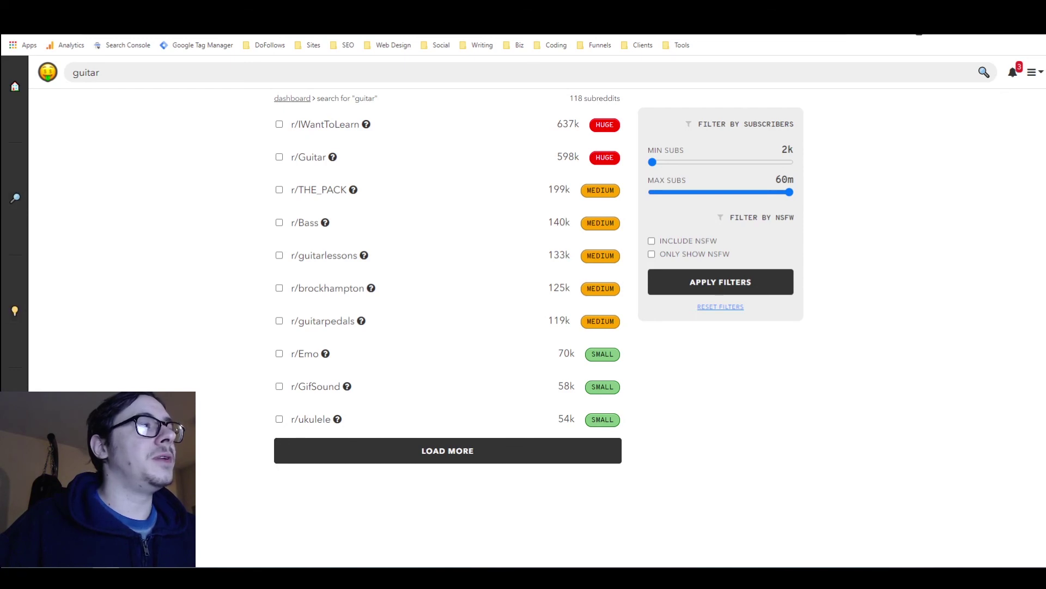
click(16, 89)
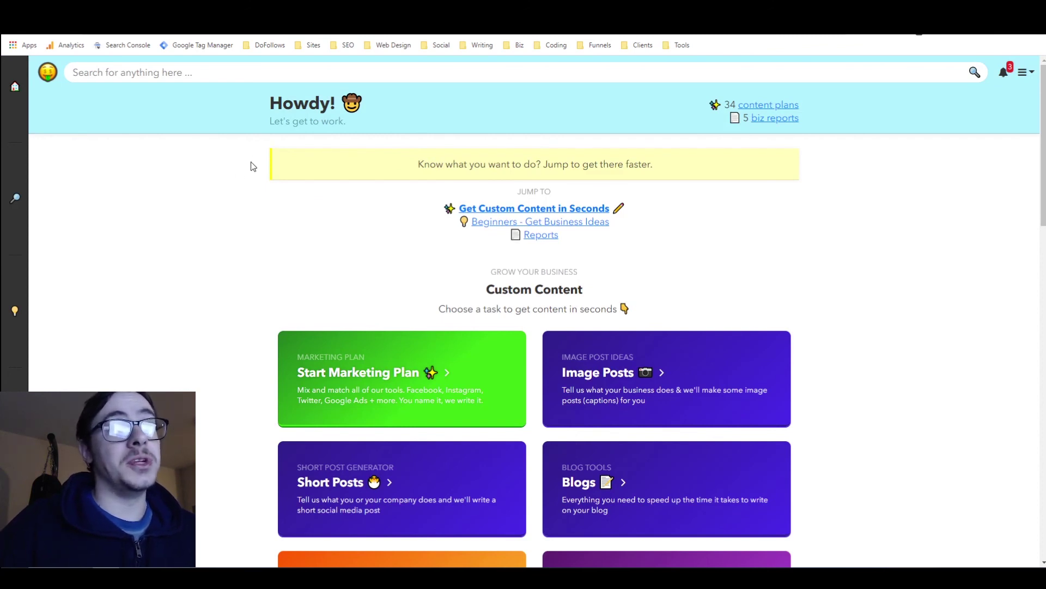
scroll(252, 166, down, 2)
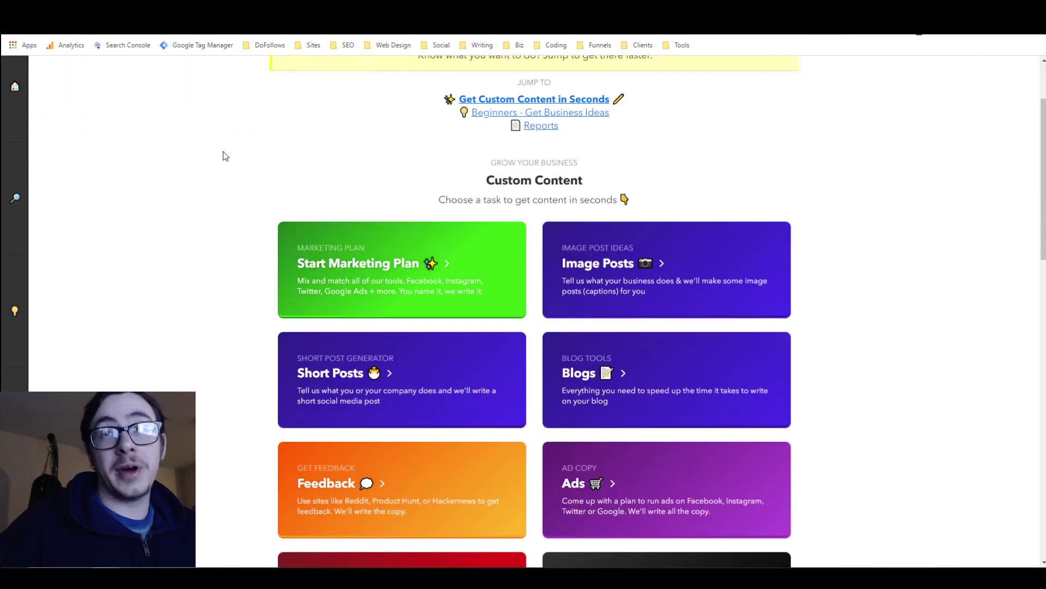